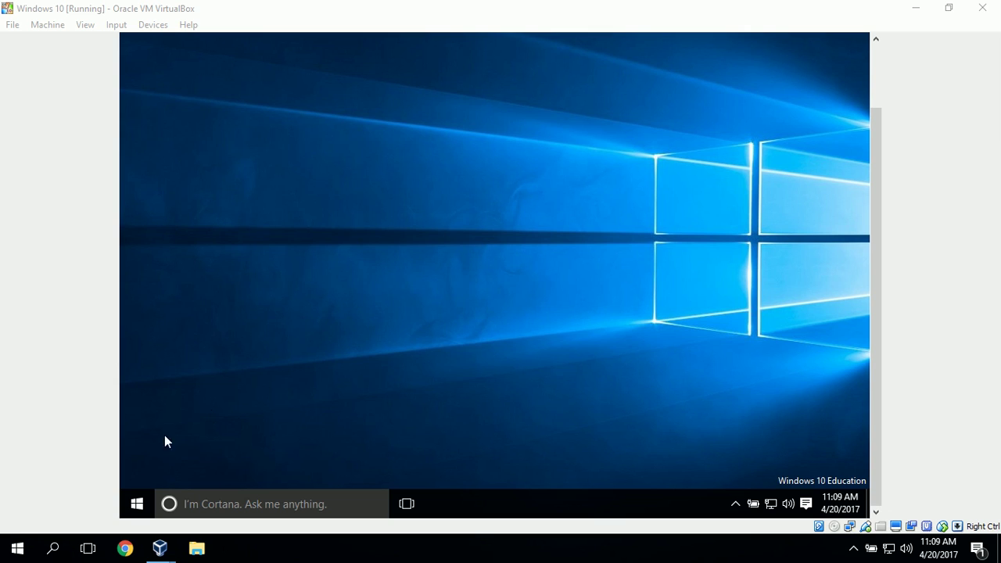
Right-click the Windows 10 Start button to show the Win+X power-user menu.
right_click(138, 507)
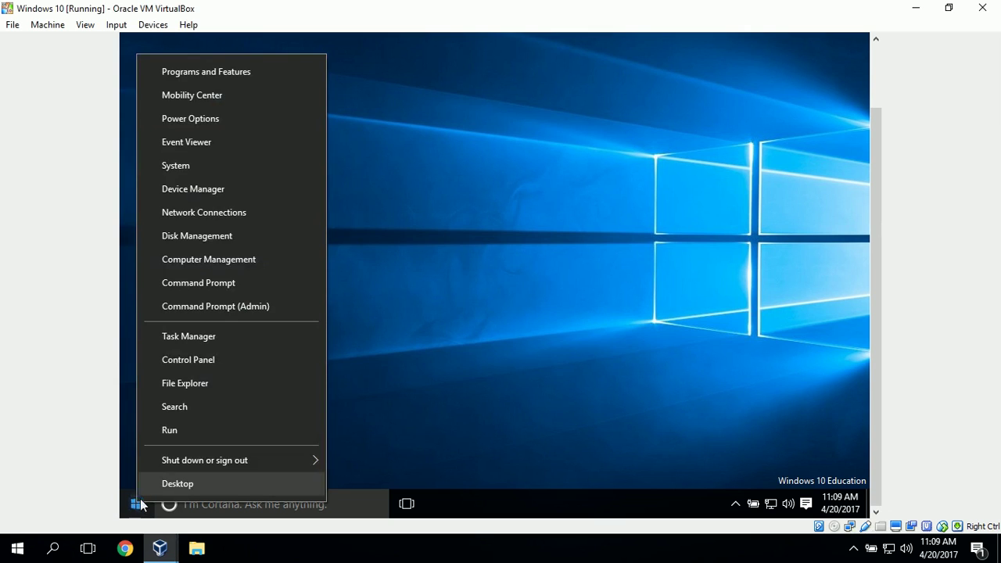
Go to Control Panel > System and Security > System, then open Remote settings.
left_click(208, 359)
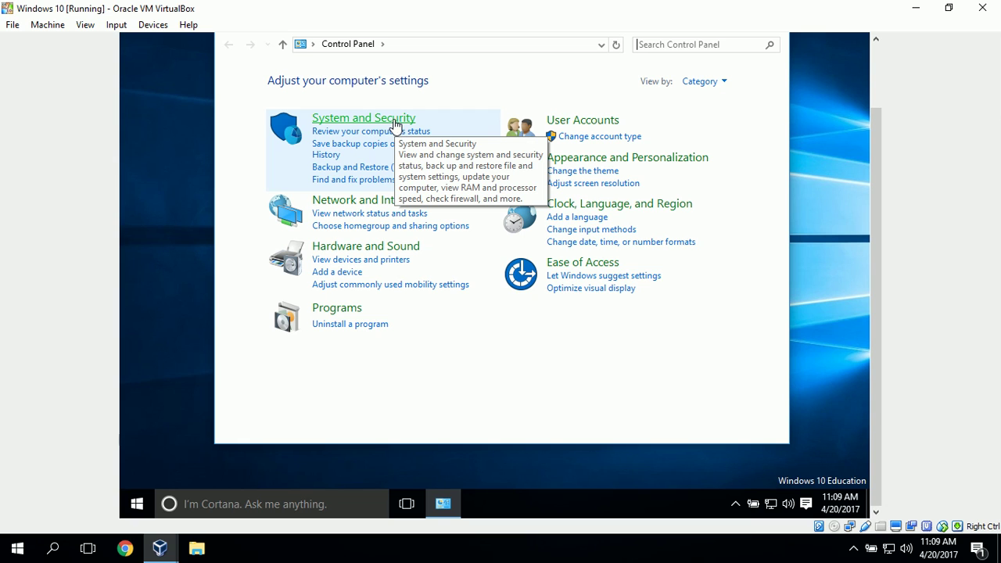
left_click(395, 122)
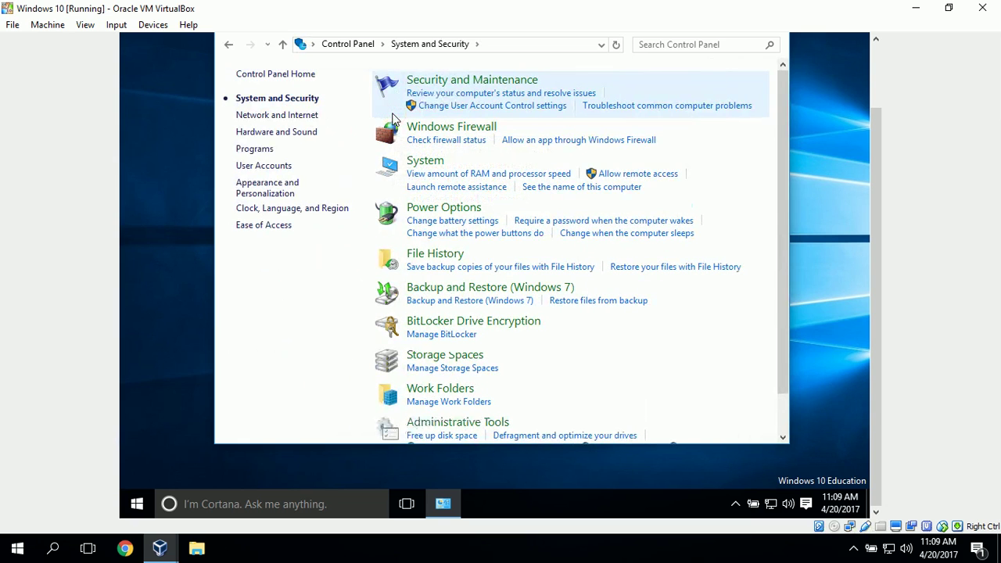
left_click(425, 164)
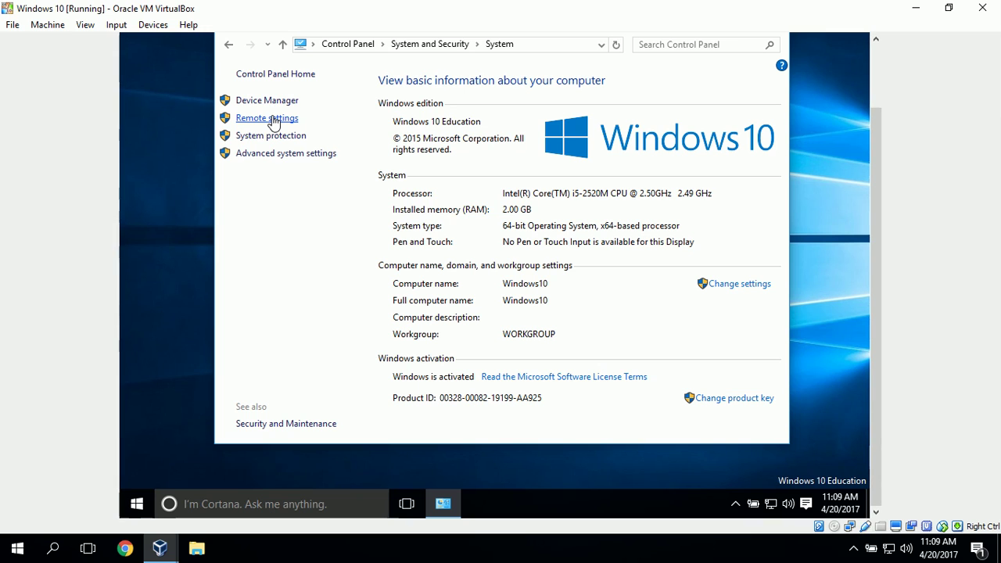
left_click(272, 119)
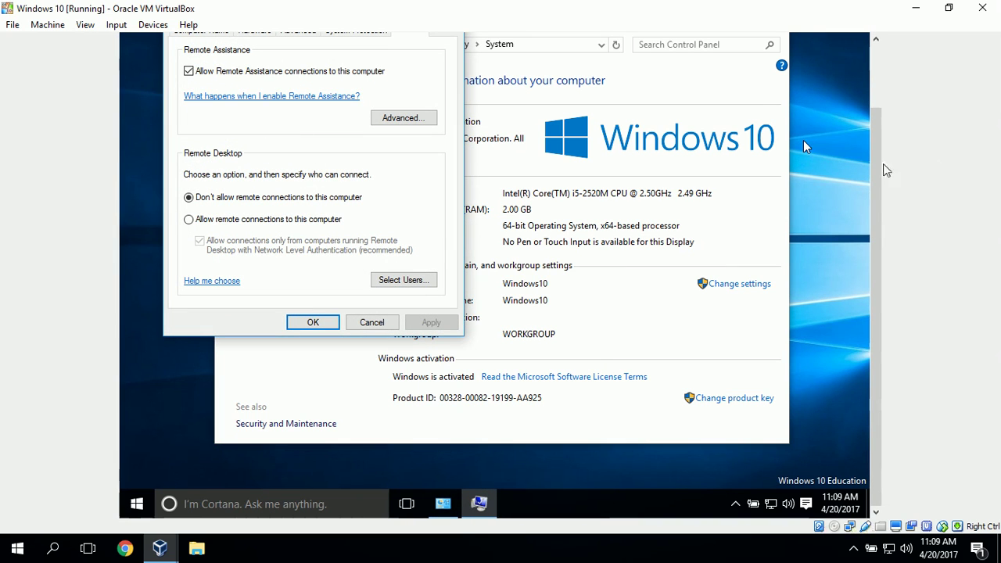
Select 'Allow remote connections to this computer' and open the Select Users list.
scroll(876, 172, "up", 2)
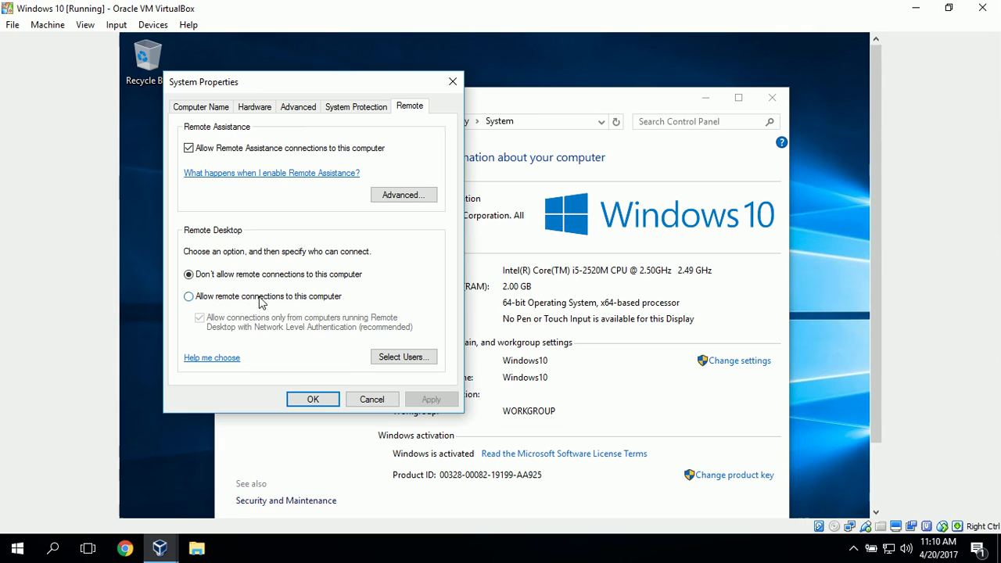
left_click(189, 298)
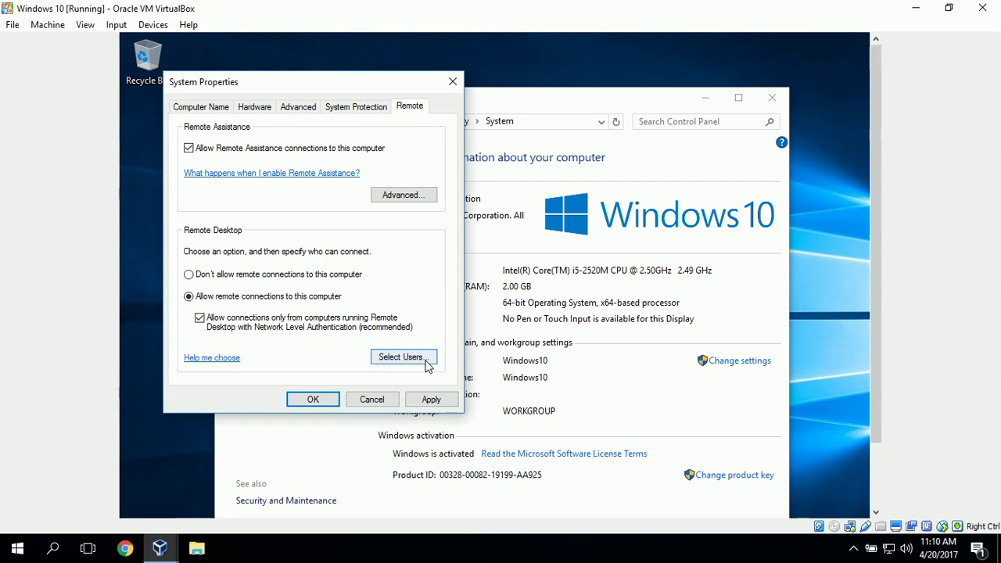
left_click(427, 365)
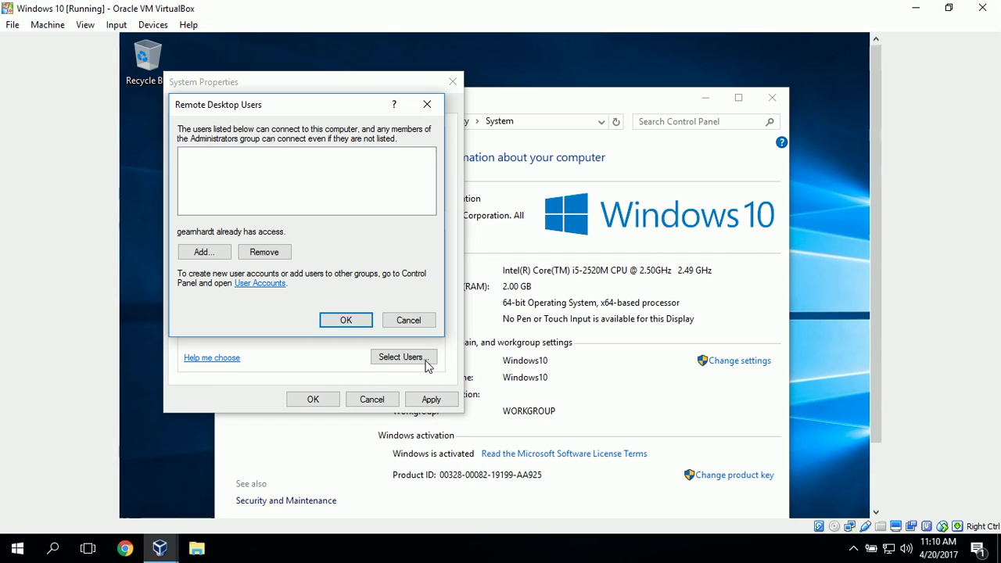
Add the local user account to Remote Desktop Users, verify the name, and OK all dialogs.
left_click(202, 253)
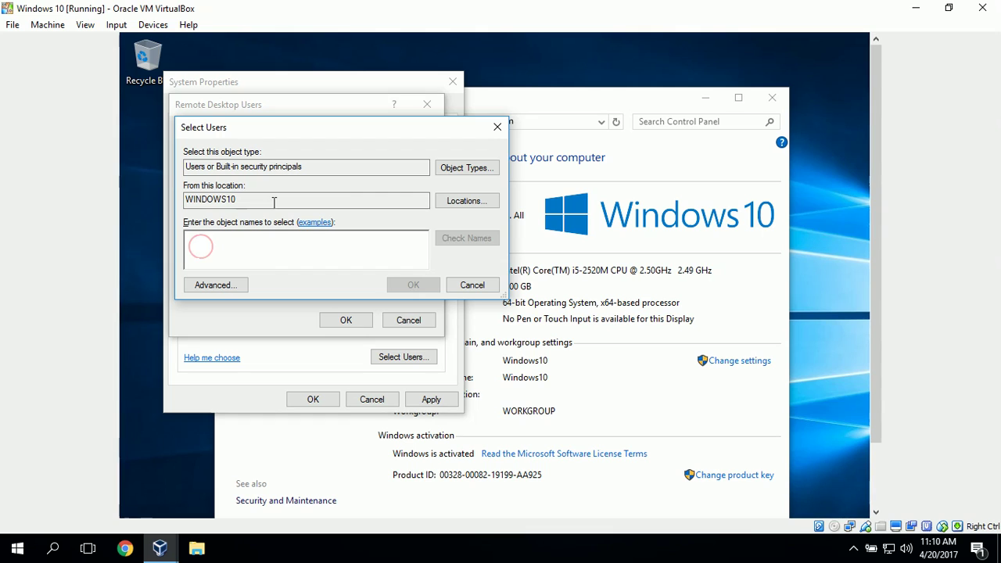
type("geamh")
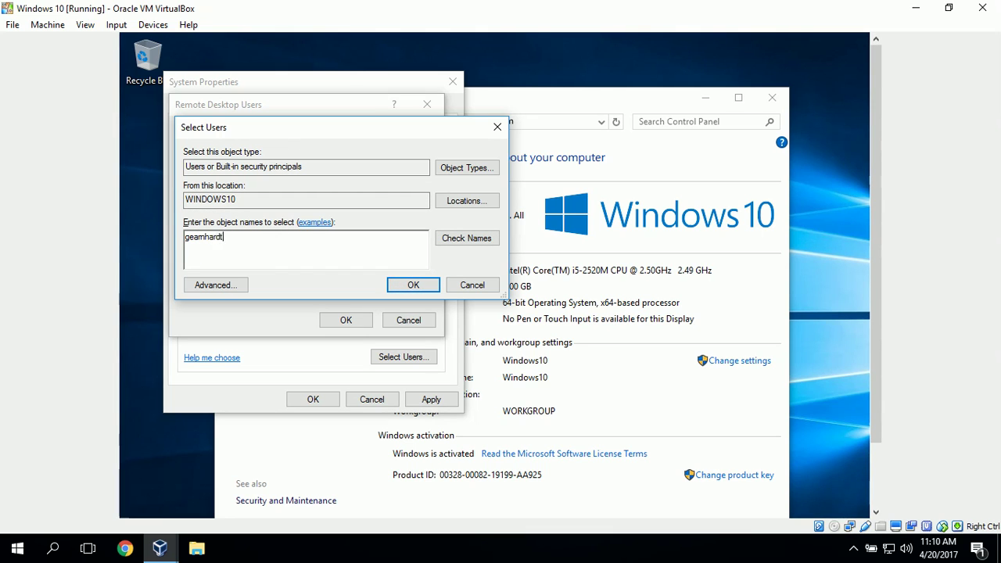
type("ardt")
left_click(467, 238)
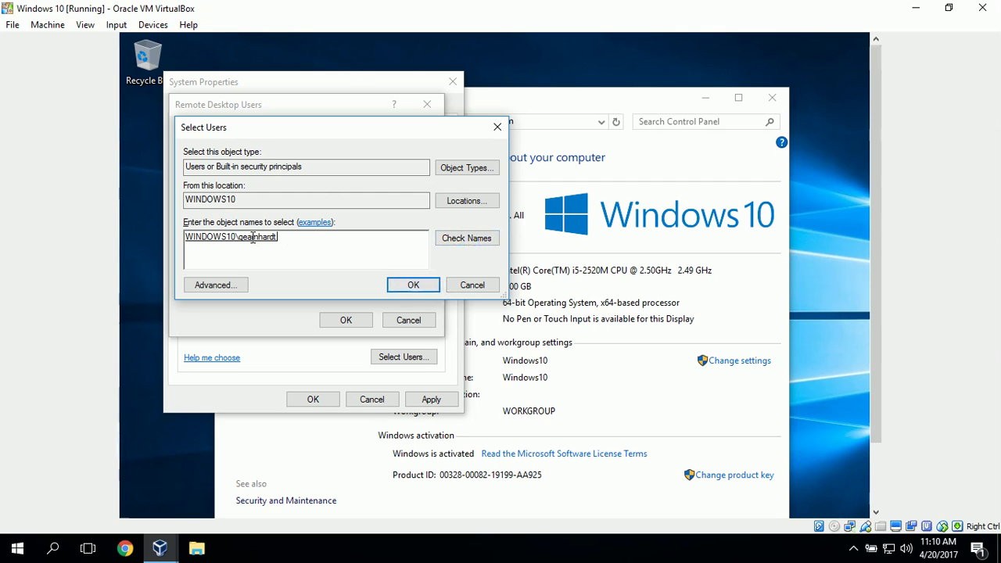
left_click(416, 285)
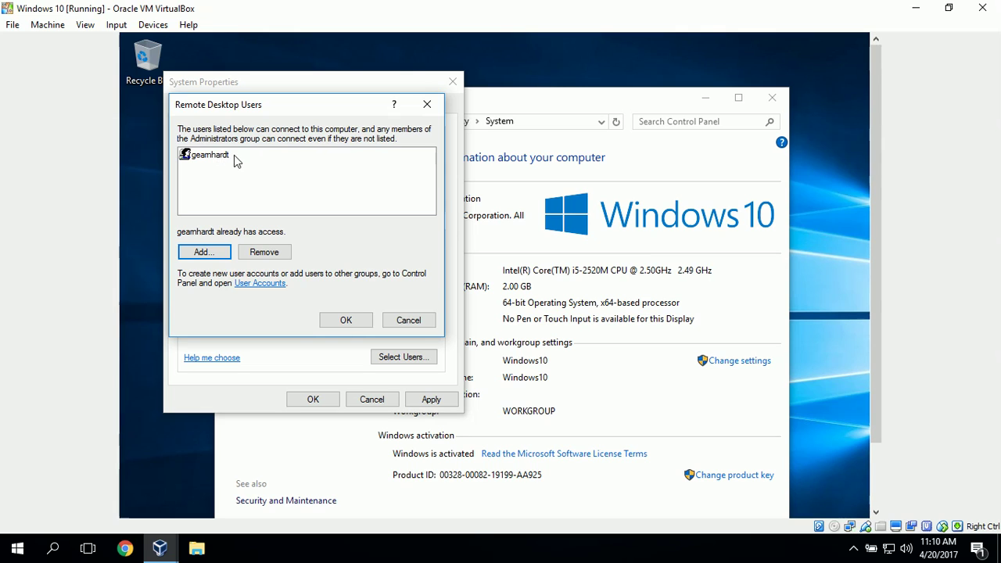
left_click(352, 322)
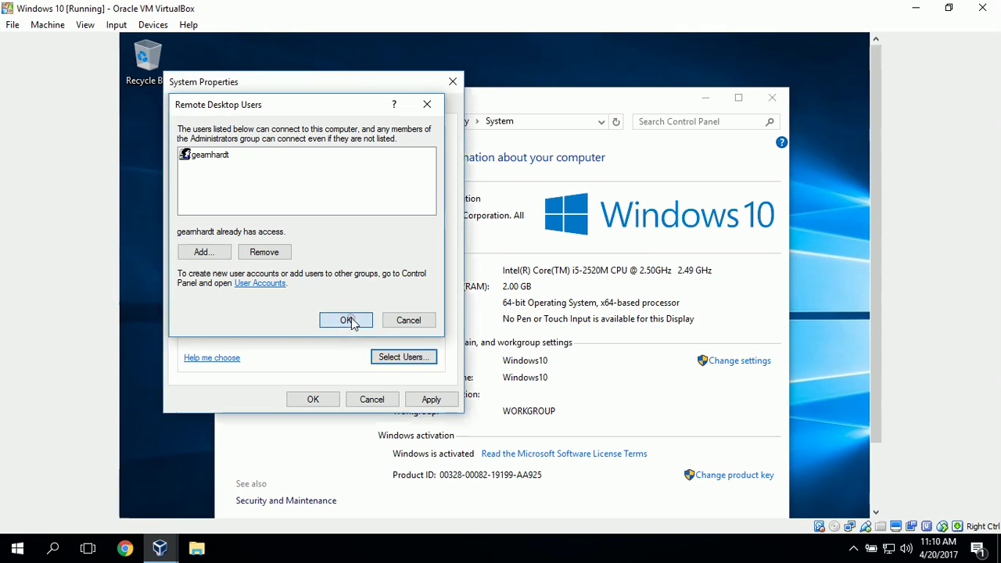
left_click(319, 399)
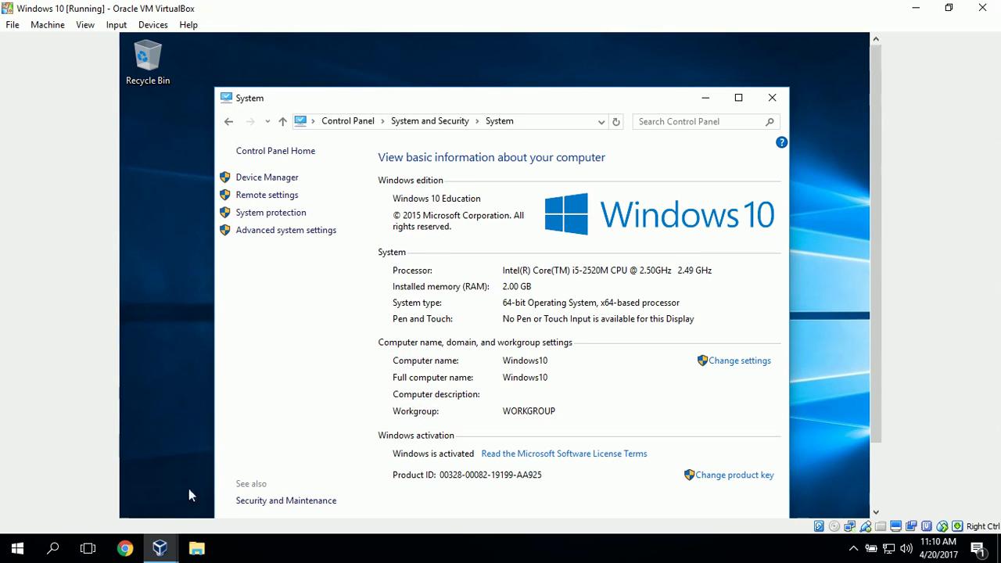
Switch to the Windows 7 VM and open Computer Properties' Remote settings.
mouse_move(160, 548)
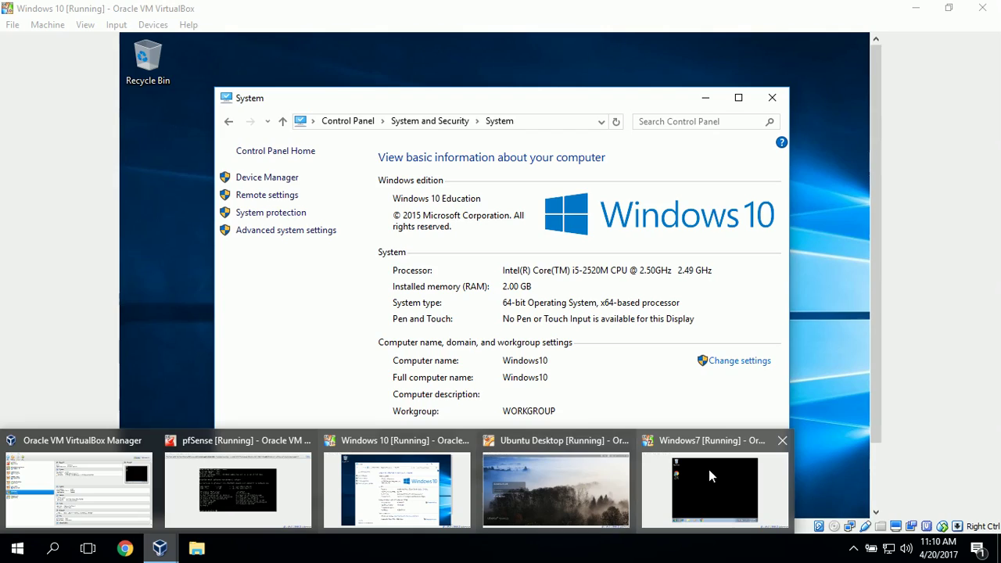
left_click(710, 469)
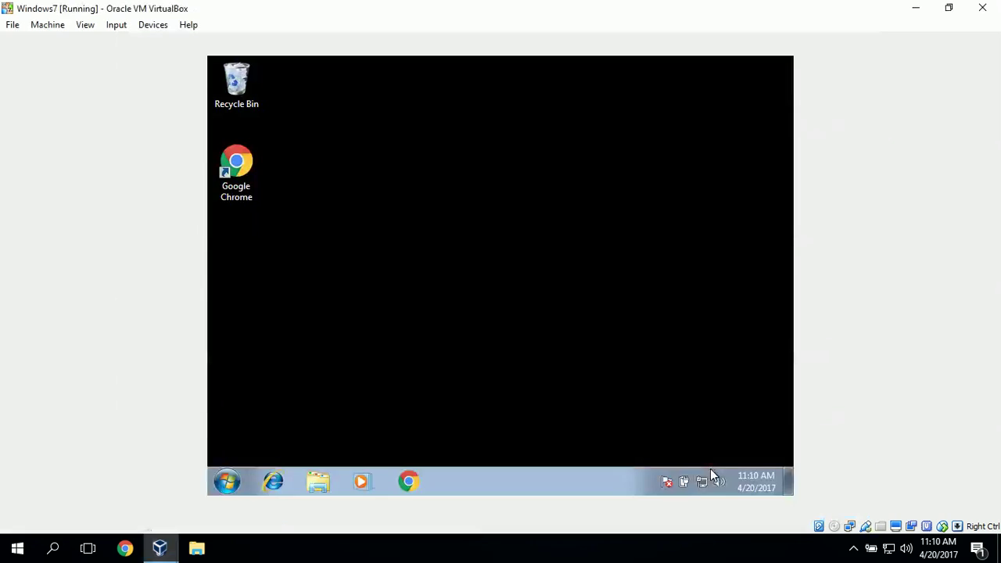
left_click(222, 482)
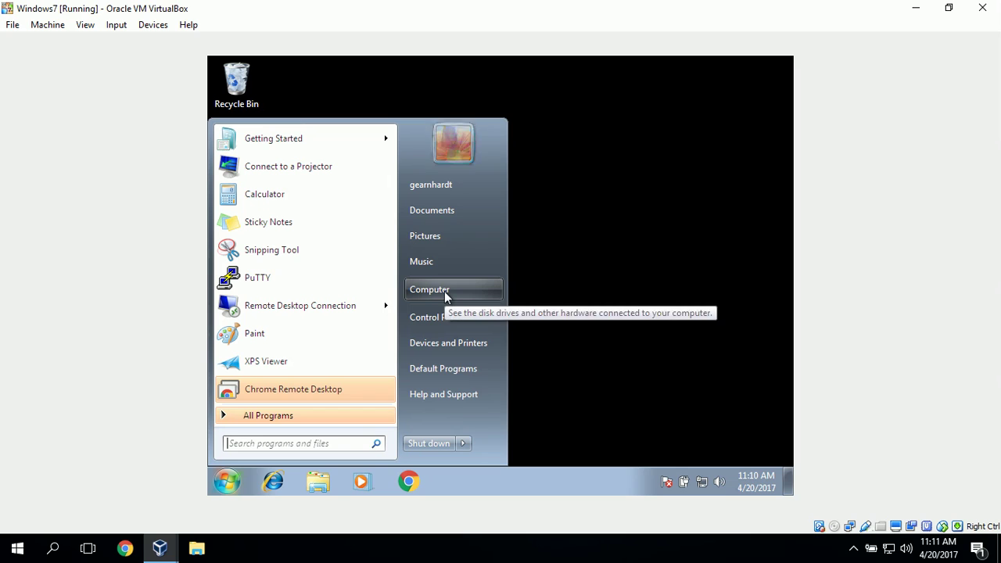
right_click(444, 291)
left_click(536, 419)
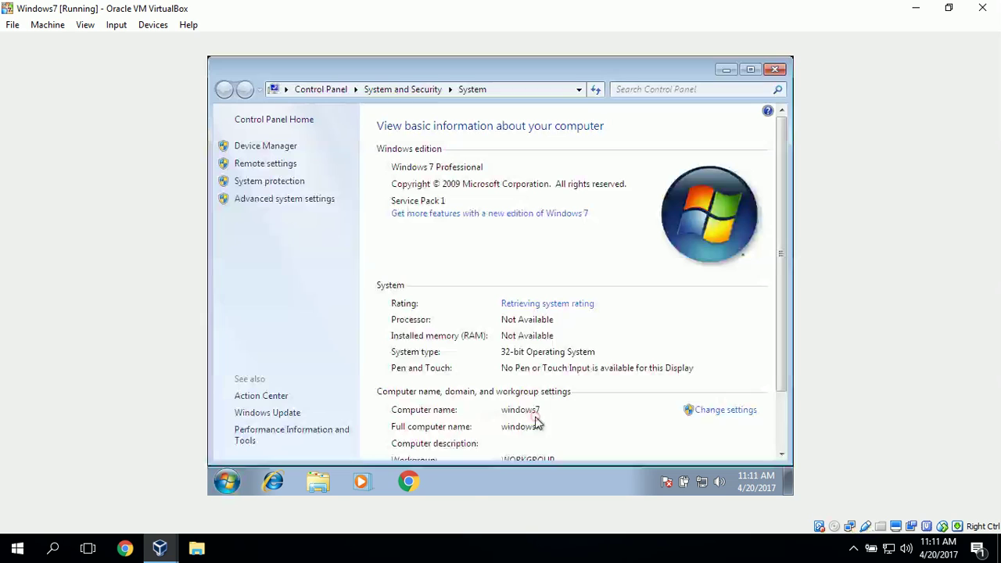
left_click(277, 165)
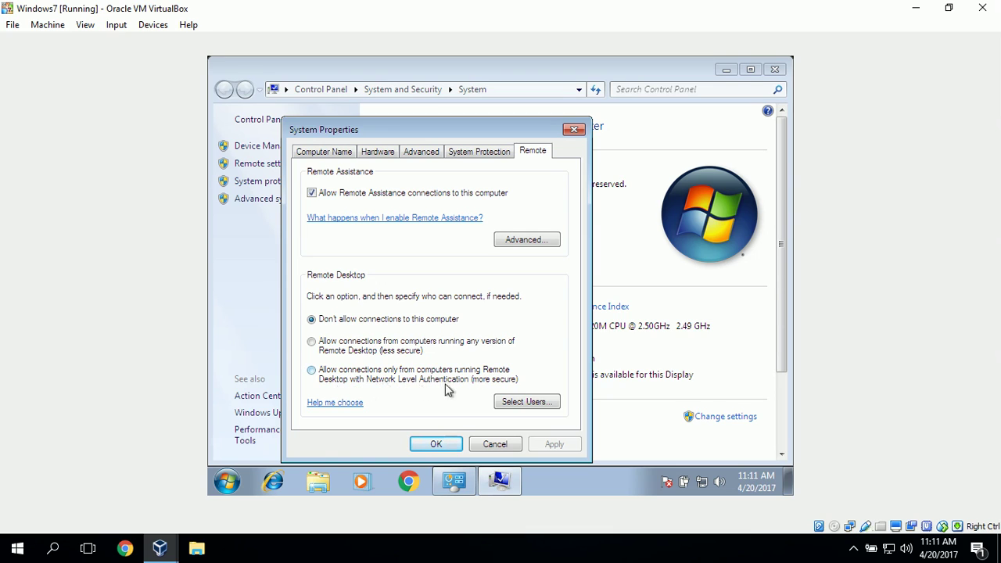
Allow NLA-only Remote Desktop connections and add the local user account as a remote user.
left_click(312, 374)
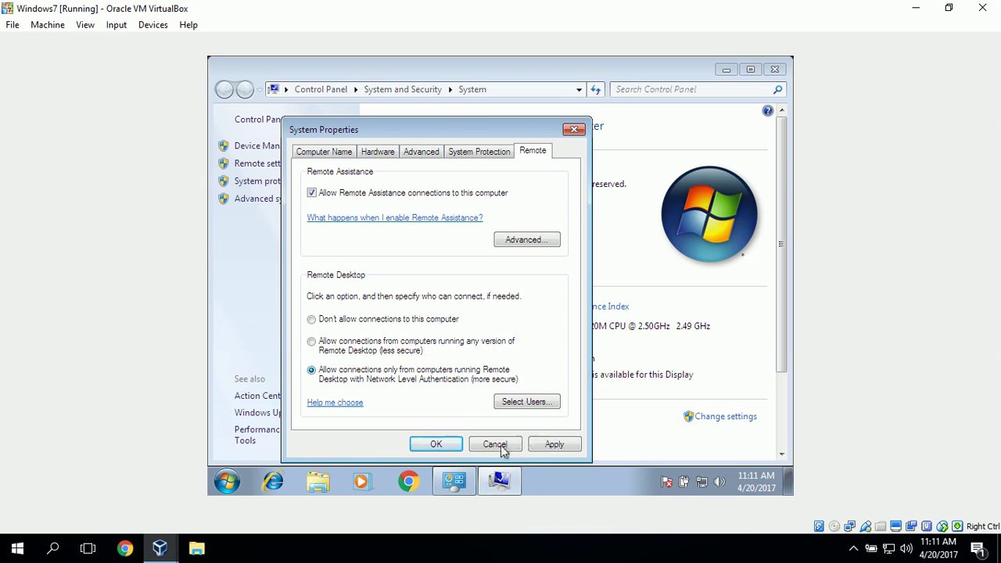
left_click(536, 404)
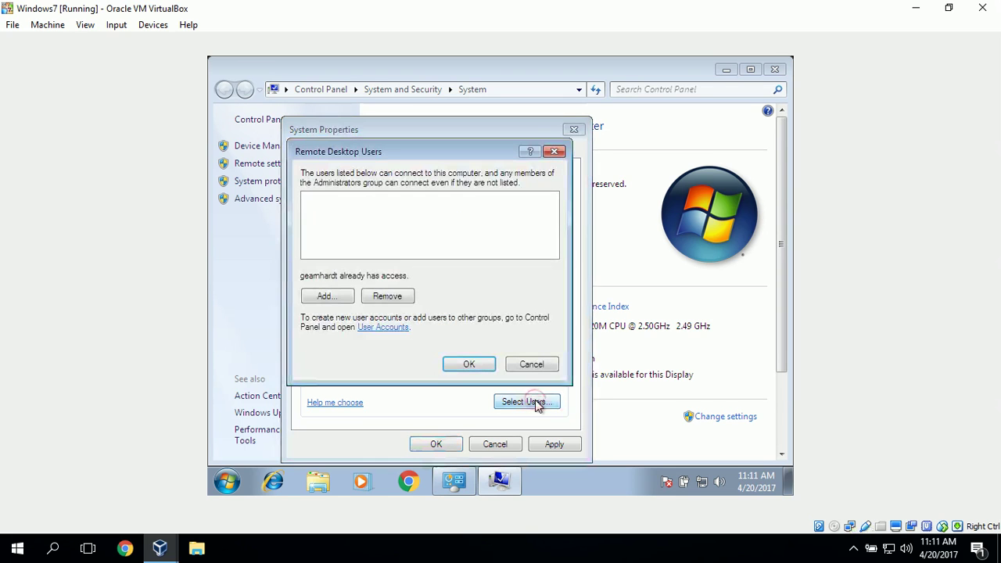
left_click(342, 296)
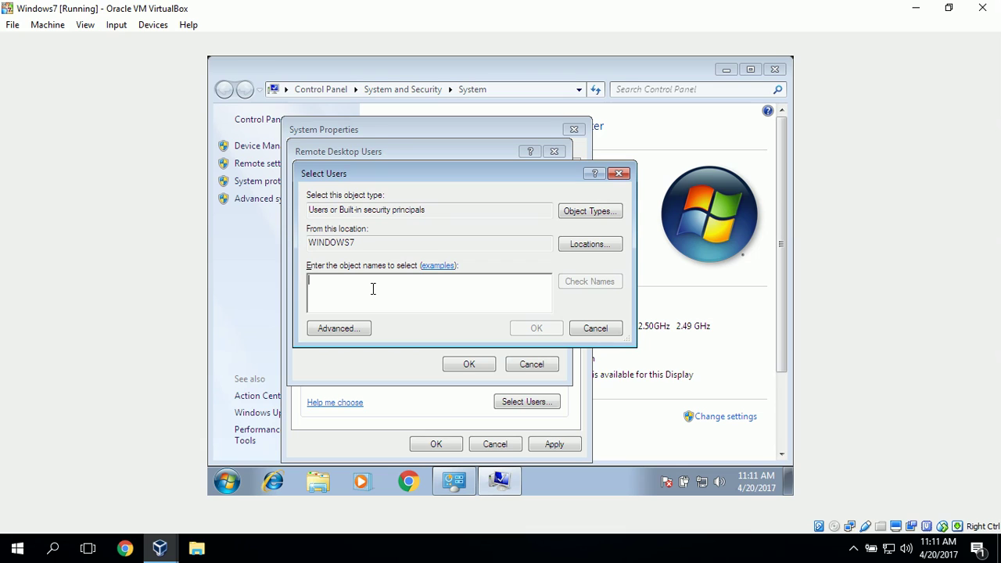
type("gearnhardt")
left_click(596, 284)
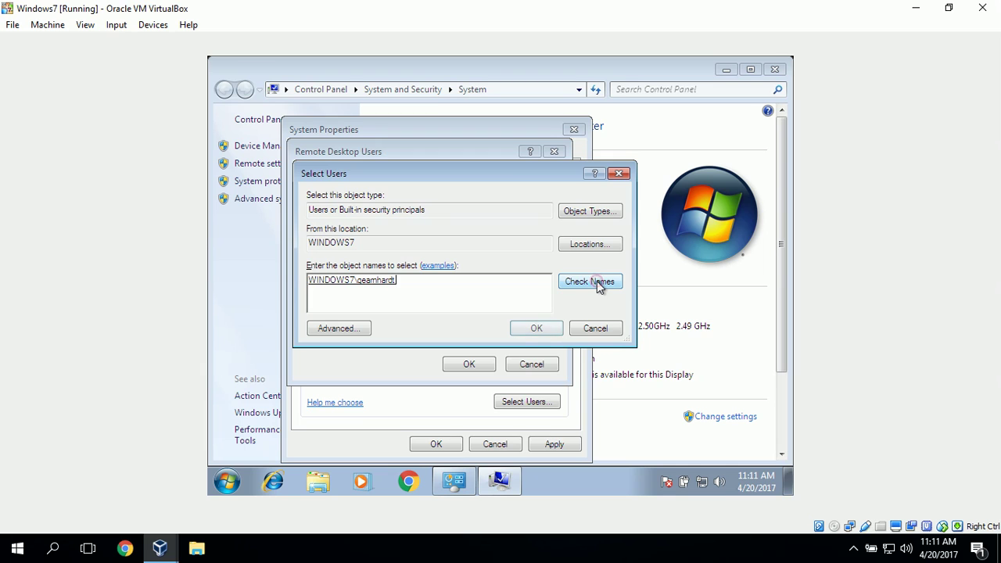
left_click(537, 329)
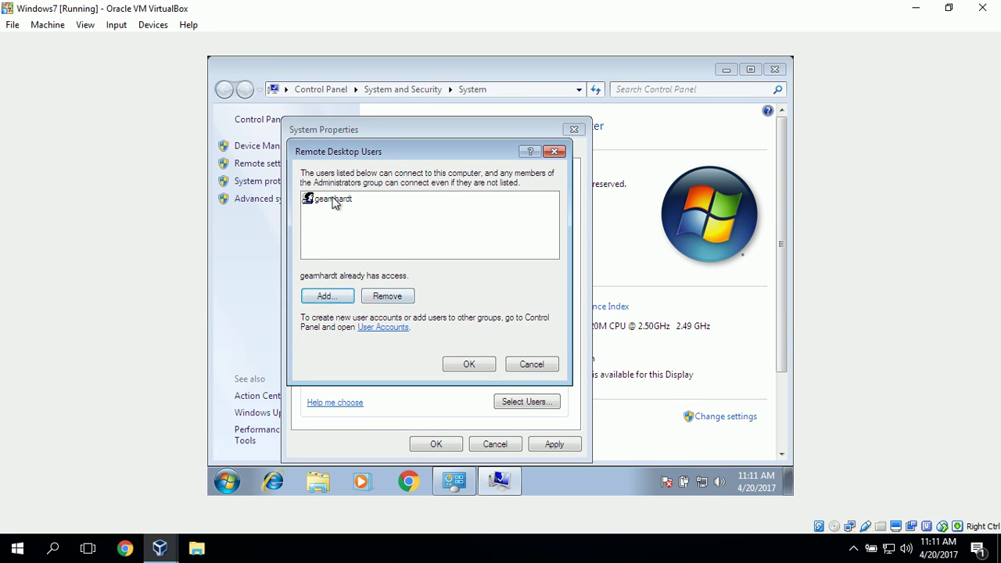
left_click(479, 363)
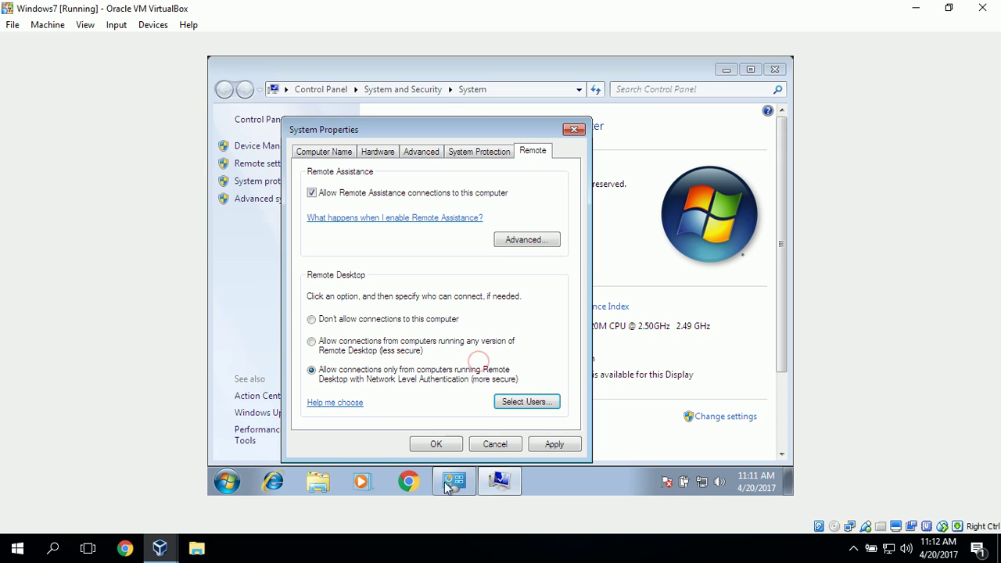
left_click(436, 444)
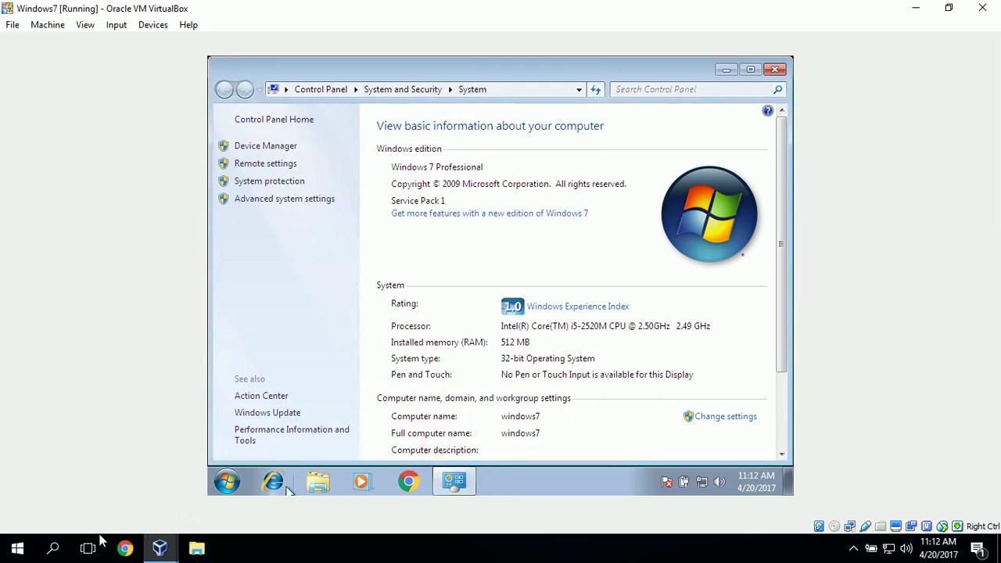
Switch from Windows 7 back to the Windows 10 virtual machine.
left_click(159, 548)
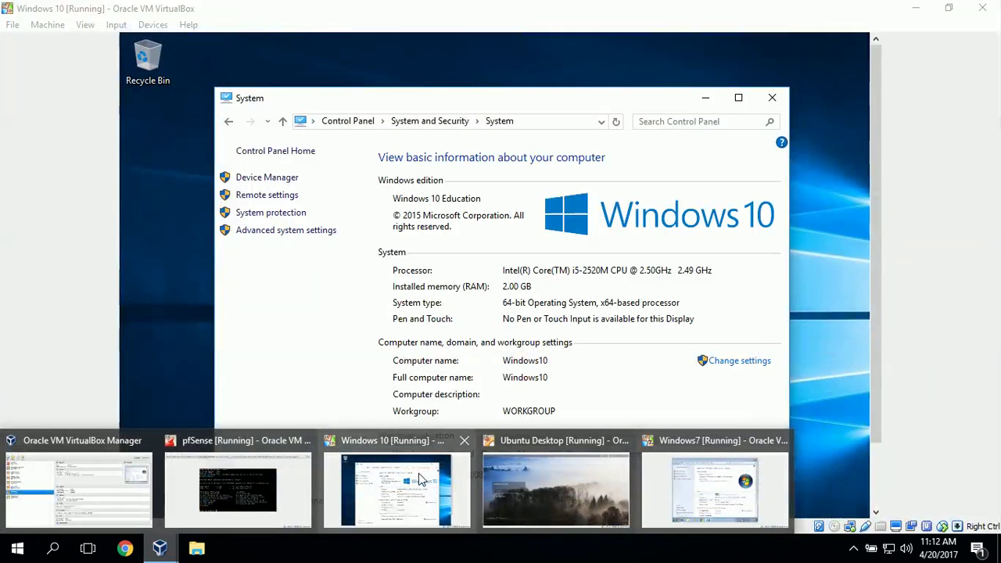
left_click(417, 477)
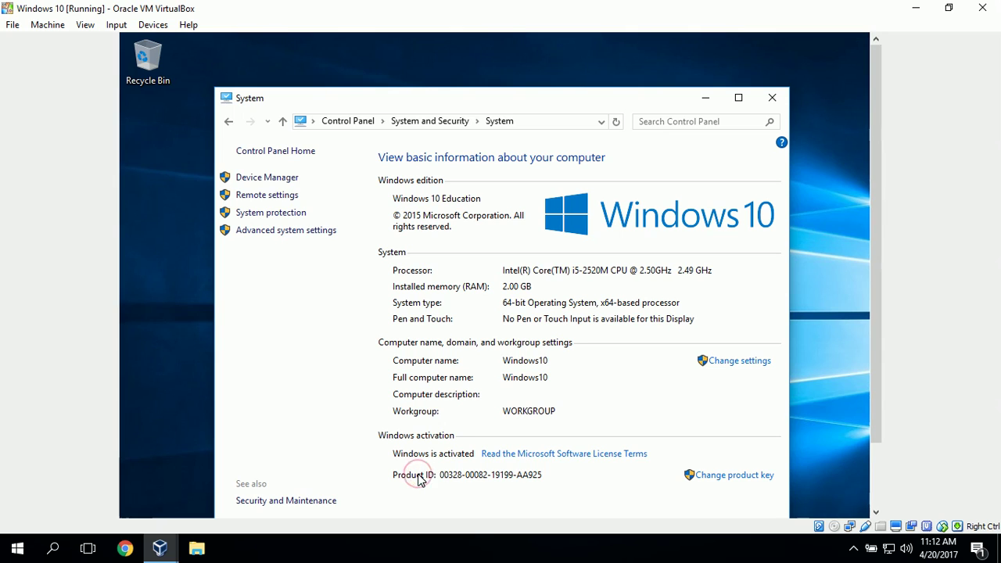
left_click_drag(874, 218, 886, 387)
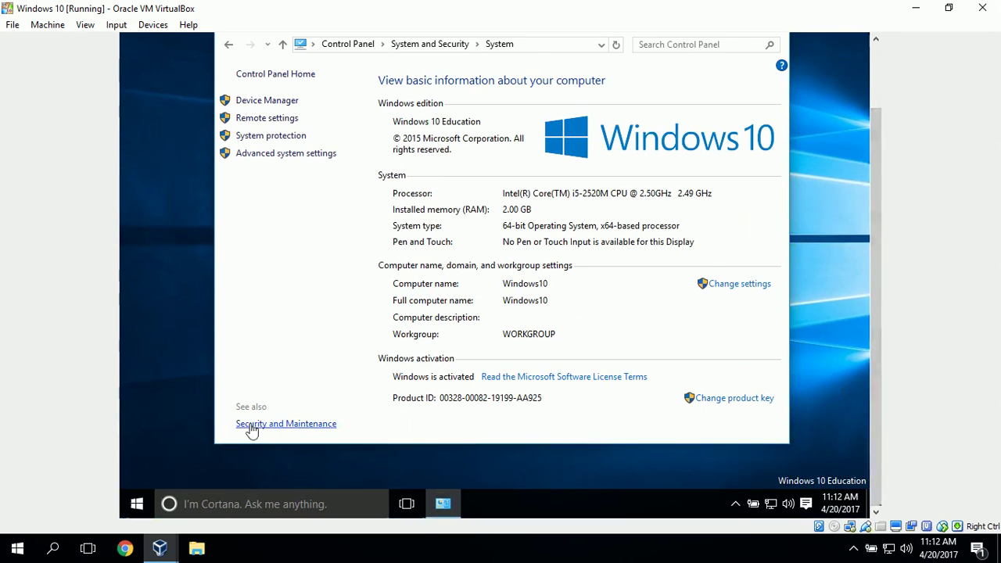
Search 'command' in Windows search and launch Command Prompt.
left_click(250, 504)
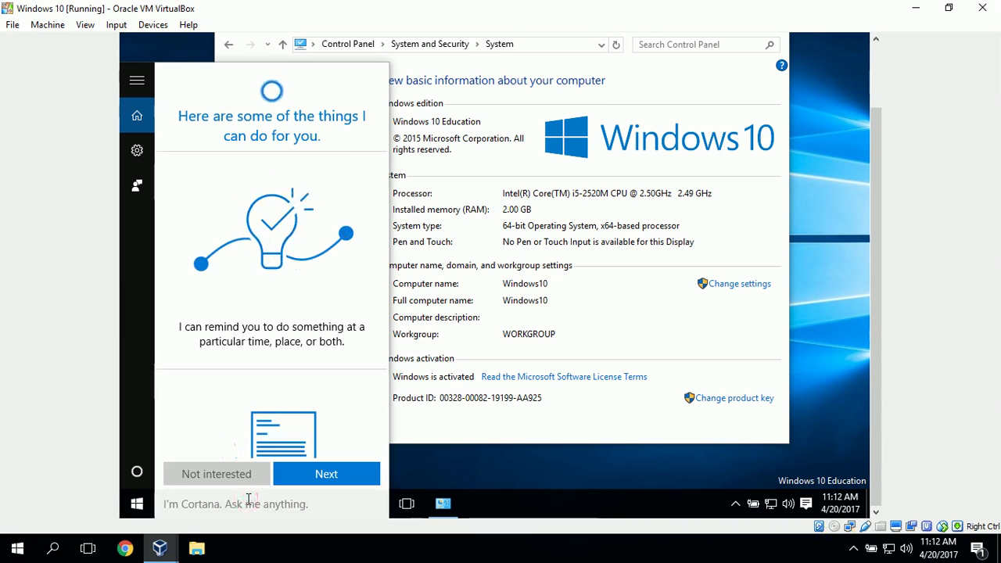
type("command")
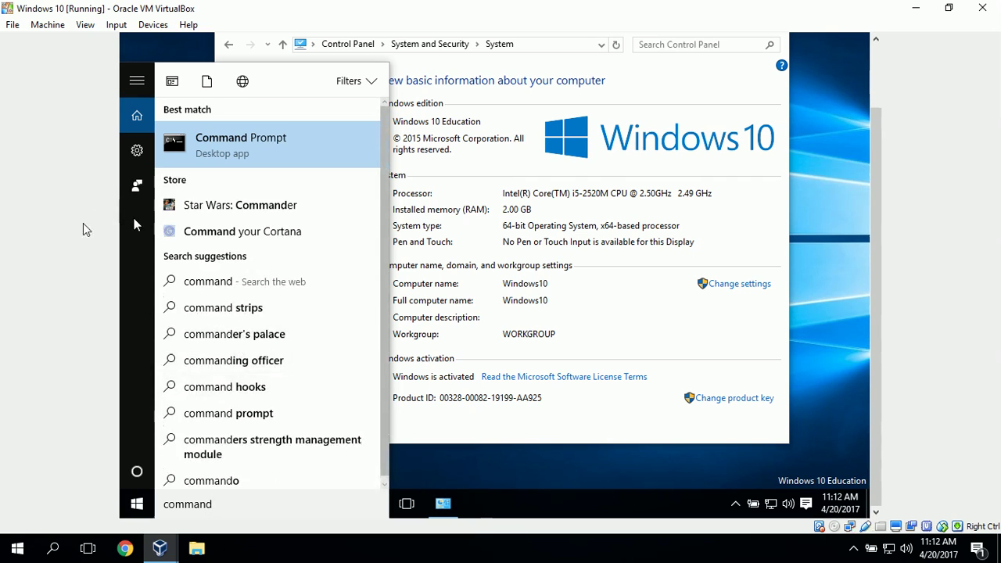
left_click(197, 147)
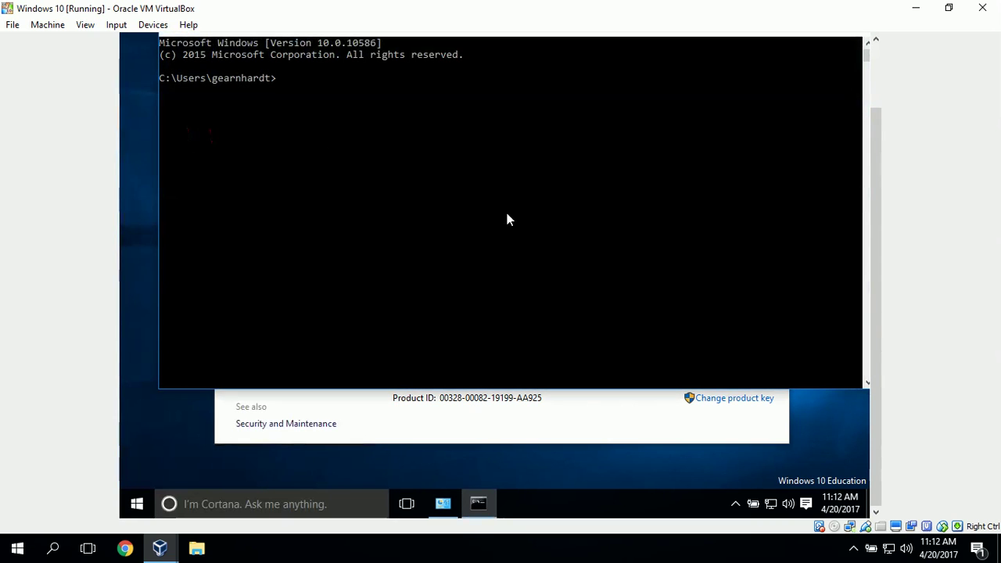
Run ipconfig to find IPv4 192.168.200.13, then switch to the Ubuntu Desktop VM.
type("i")
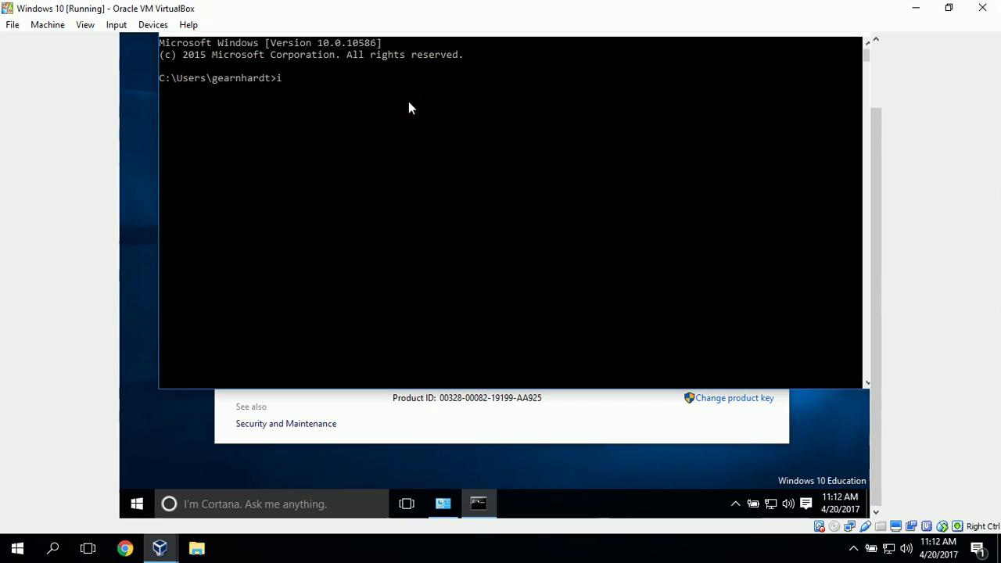
type("pconfig")
key("Return")
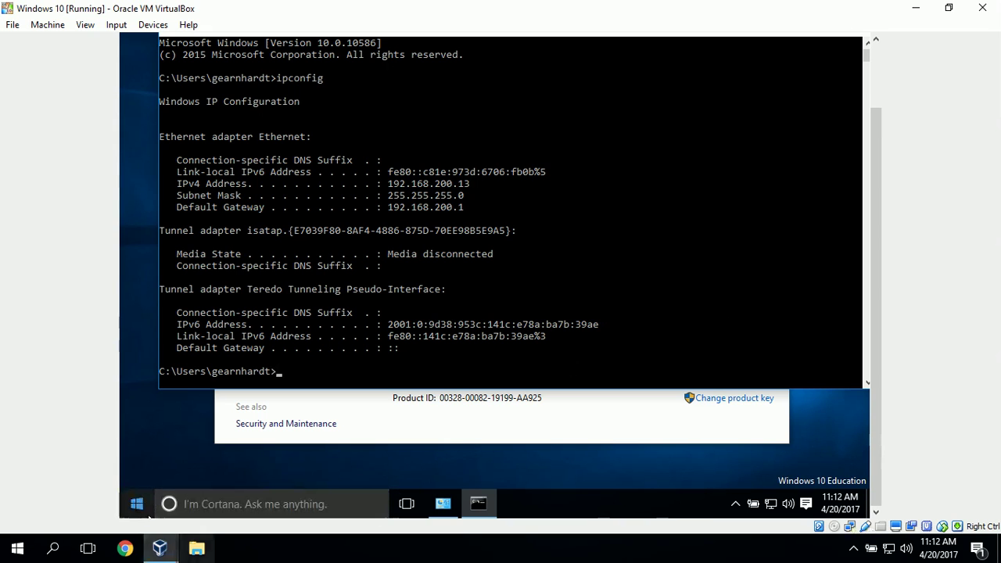
left_click(160, 555)
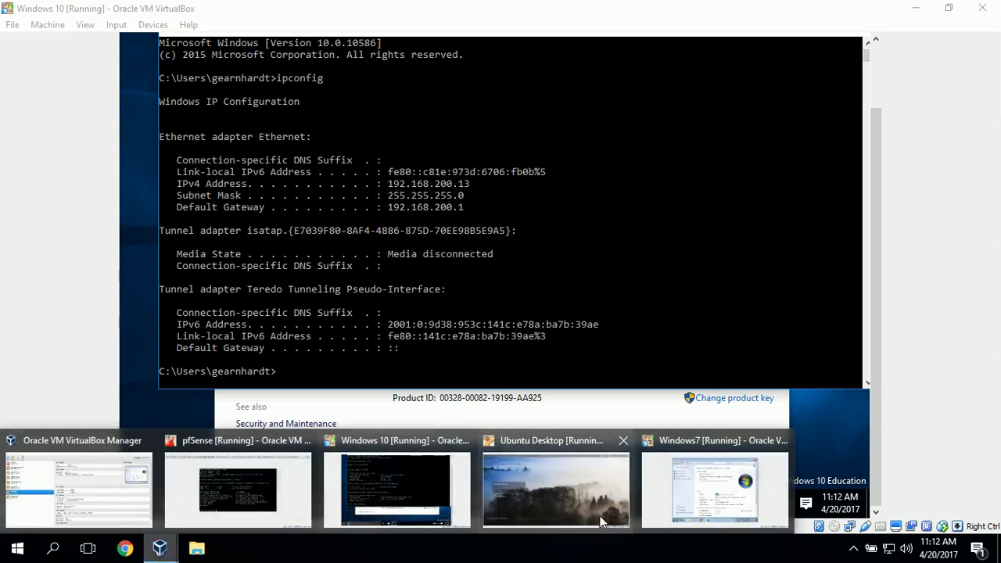
left_click(583, 487)
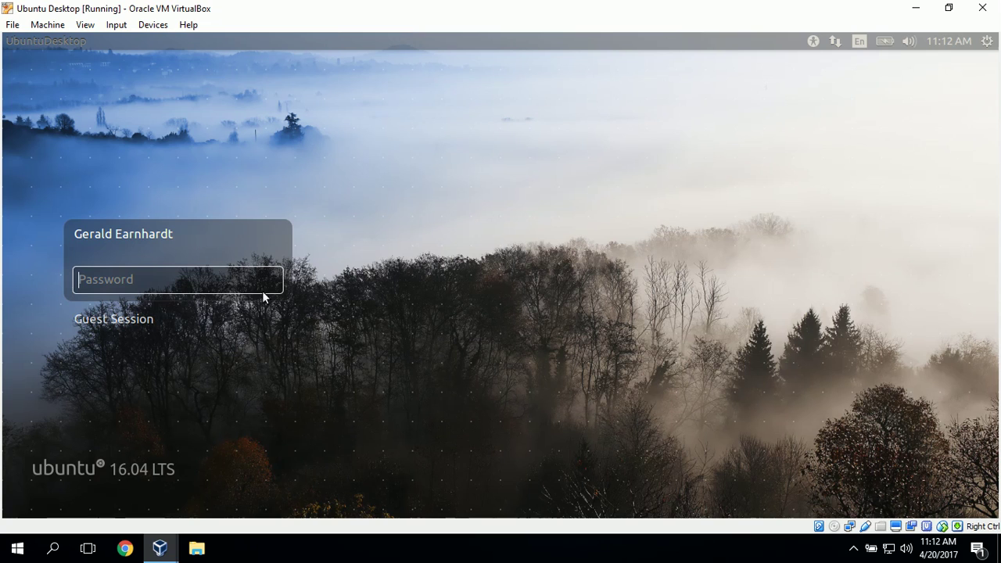
Enter the account password on the Ubuntu login screen to reach the desktop.
type("•••••••")
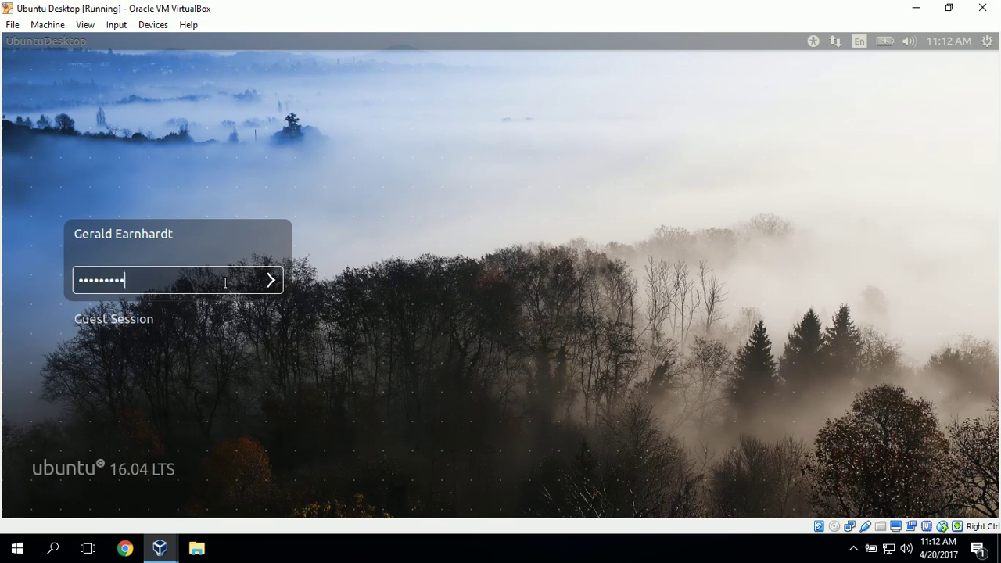
type("••••")
key("Return")
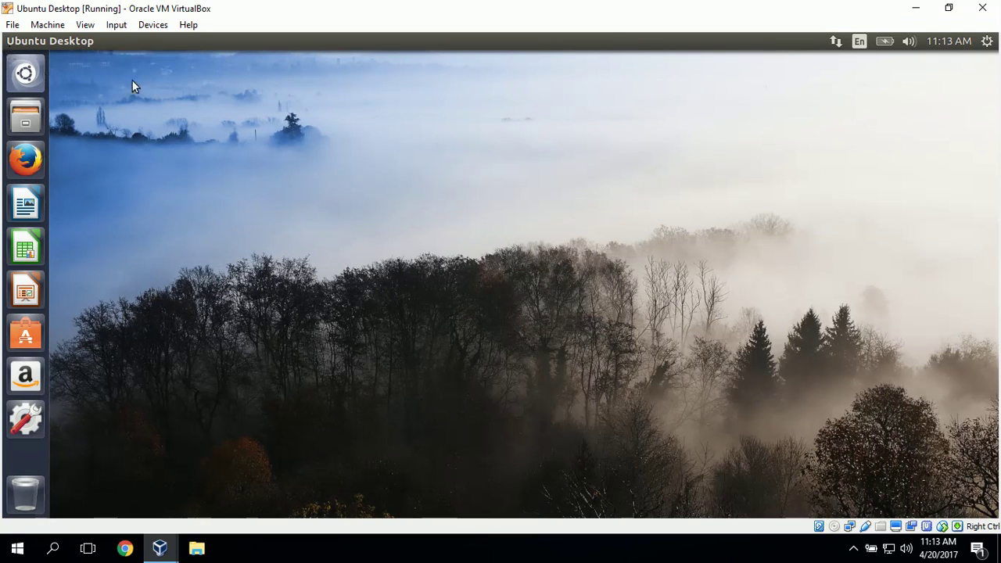
Search the Ubuntu Dash for 'remote' and launch Remmina Remote Desktop Client.
left_click(25, 73)
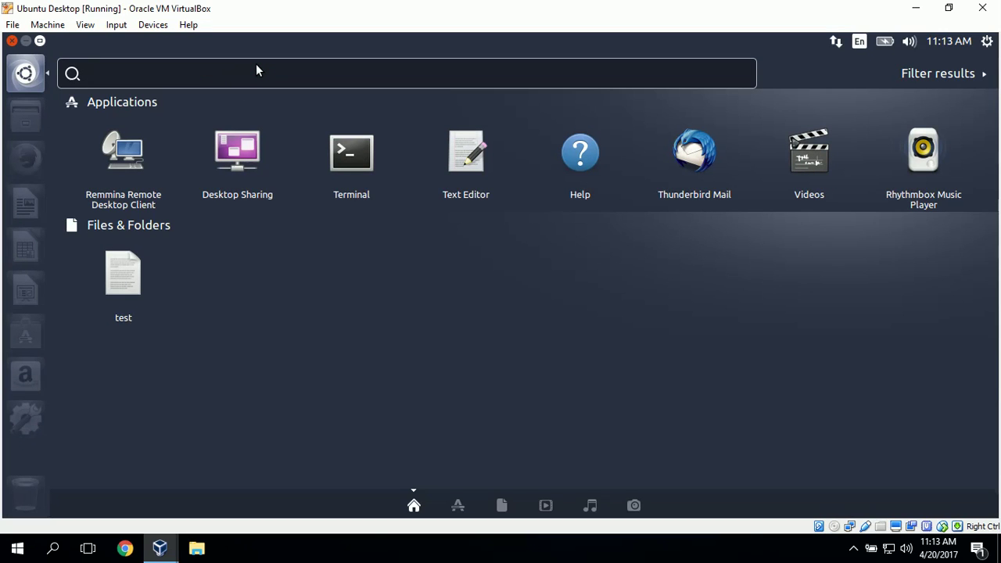
type("remote")
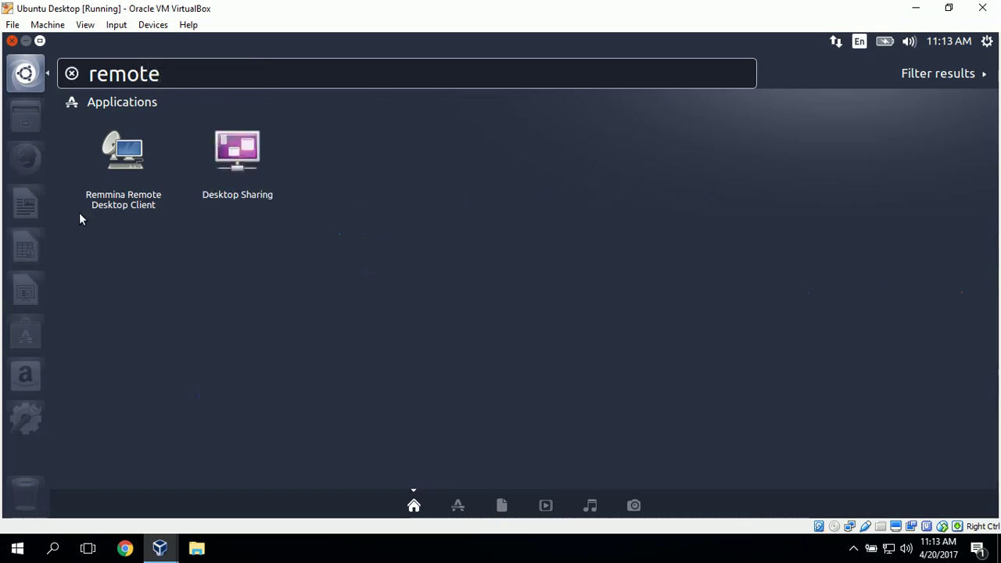
left_click(124, 147)
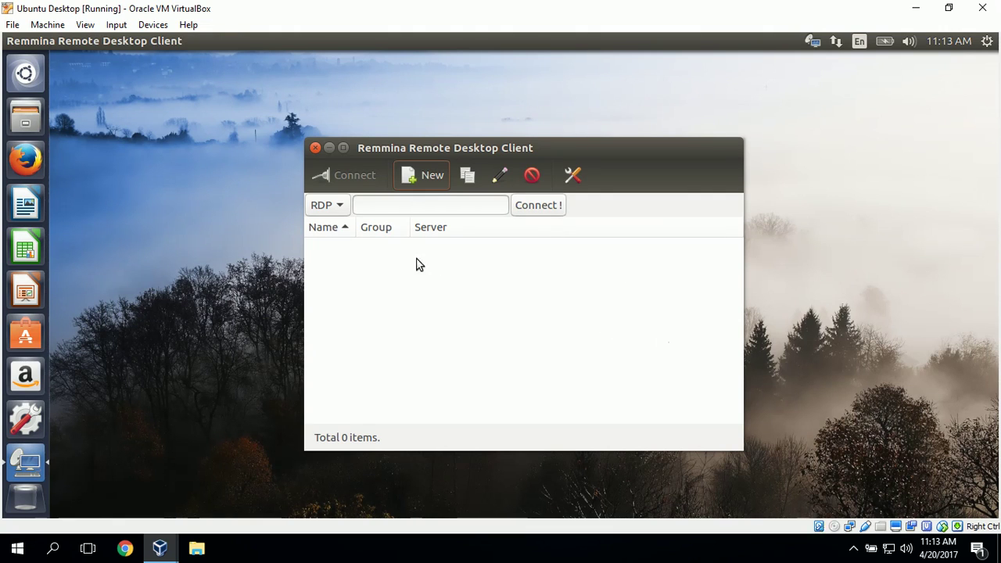
Keep RDP as the protocol and connect to server 192.168.200.13.
left_click(341, 205)
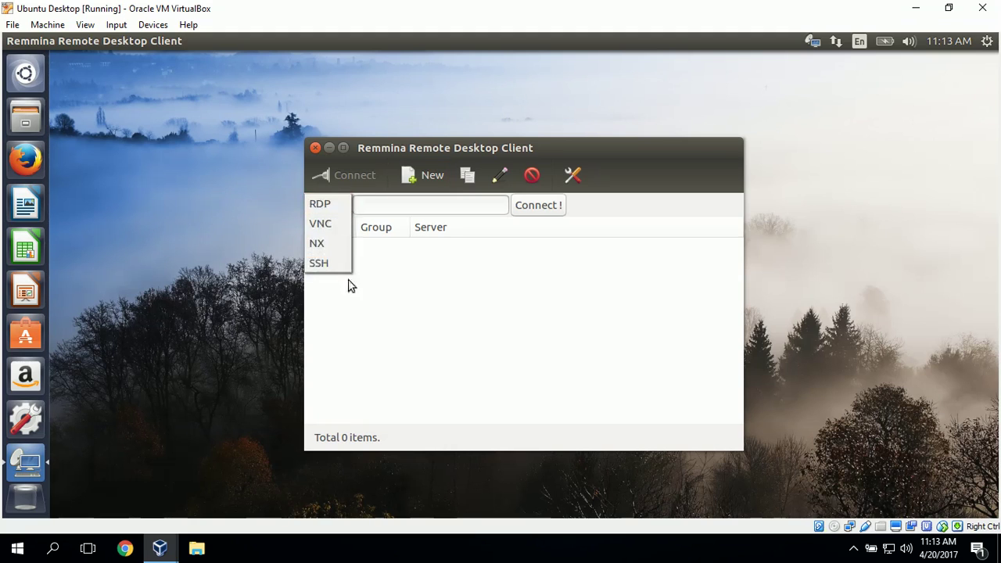
left_click(339, 203)
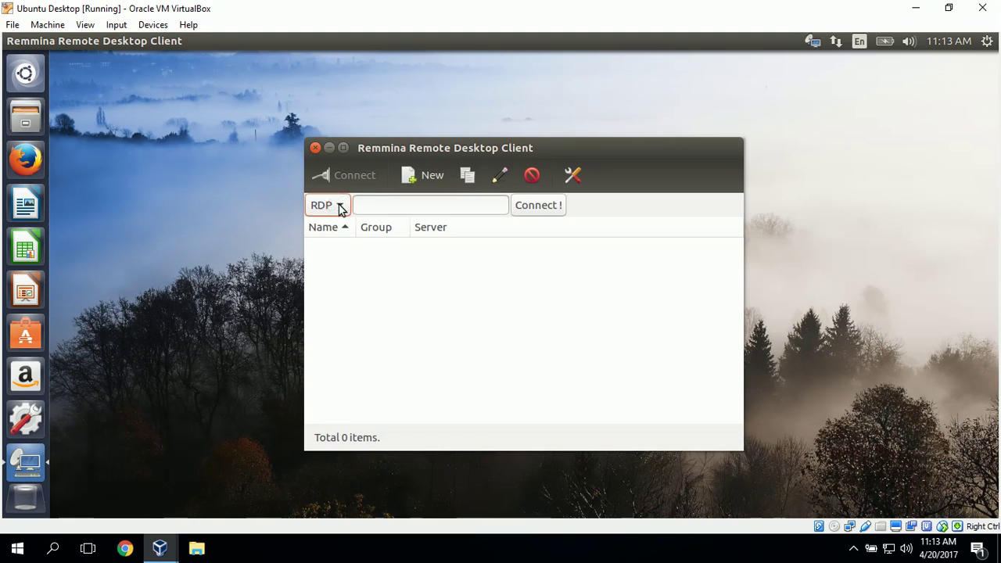
left_click(398, 208)
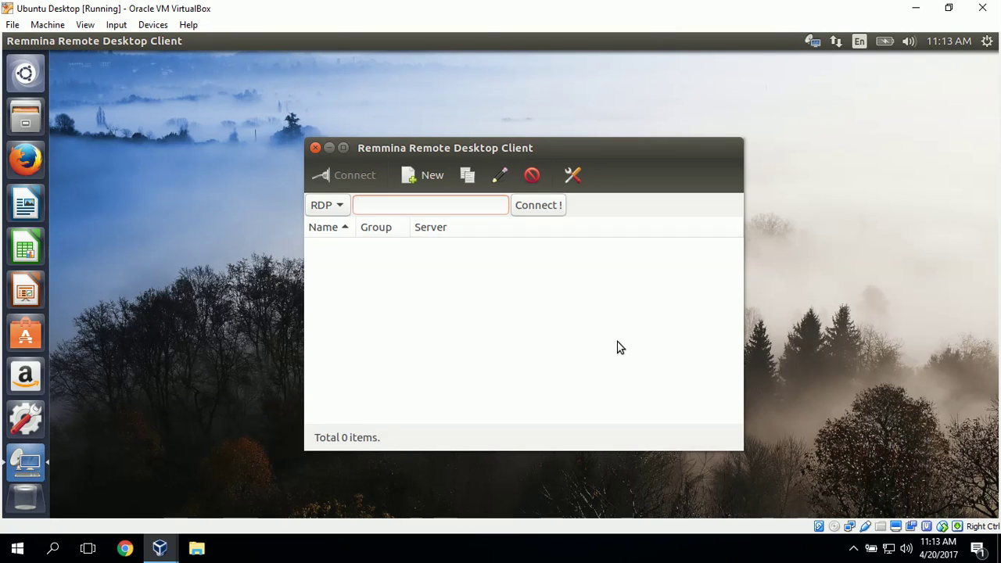
type("92.168.200.")
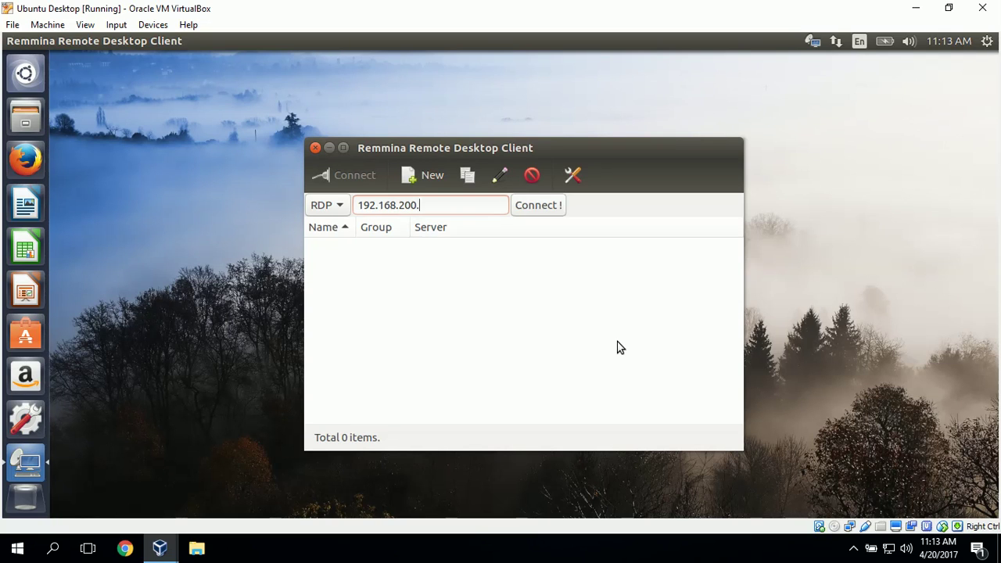
type("13")
left_click(550, 209)
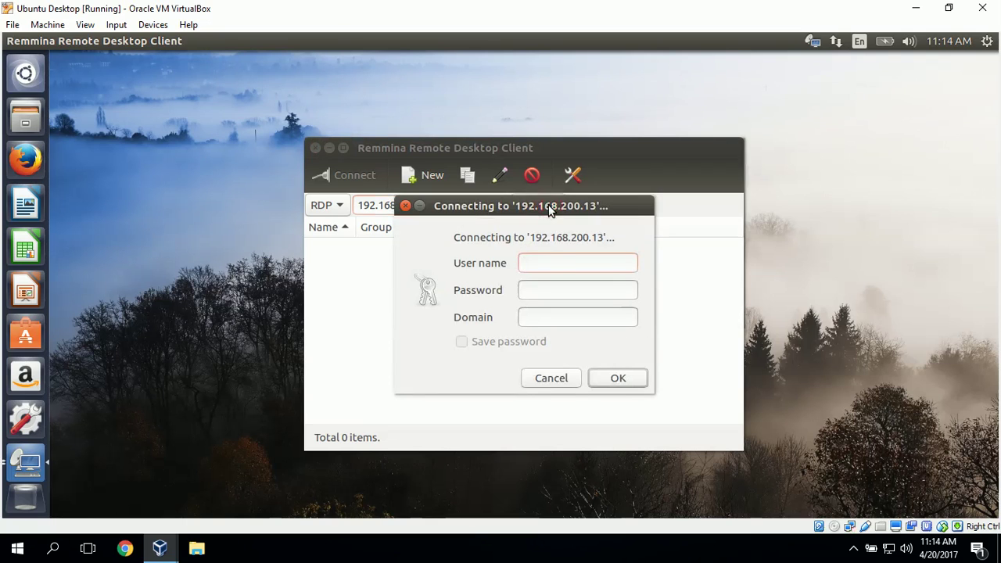
Sign in with the remote account's user name and password to open the Windows 10 desktop.
left_click(552, 263)
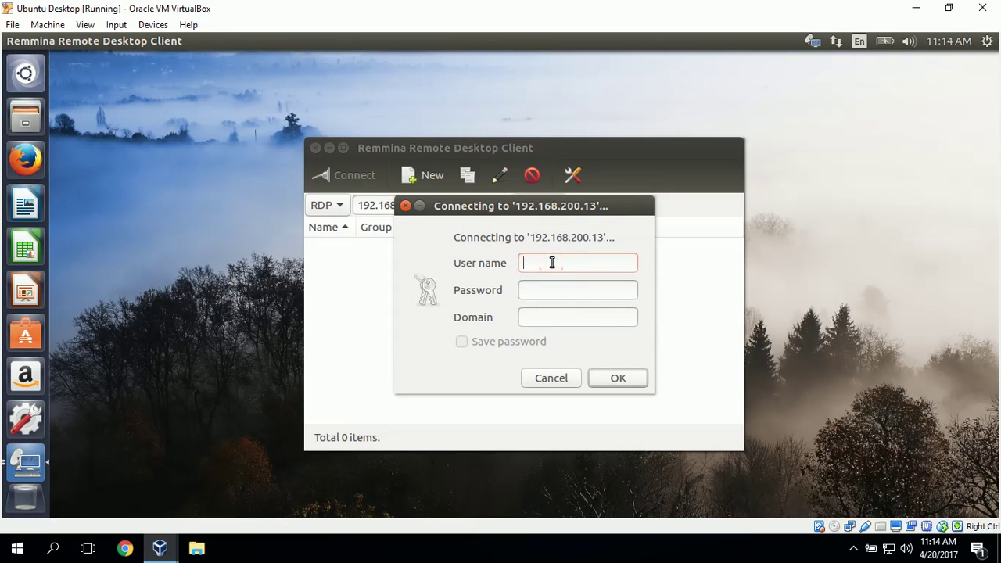
type("gearmardt•••••••••")
left_click(628, 380)
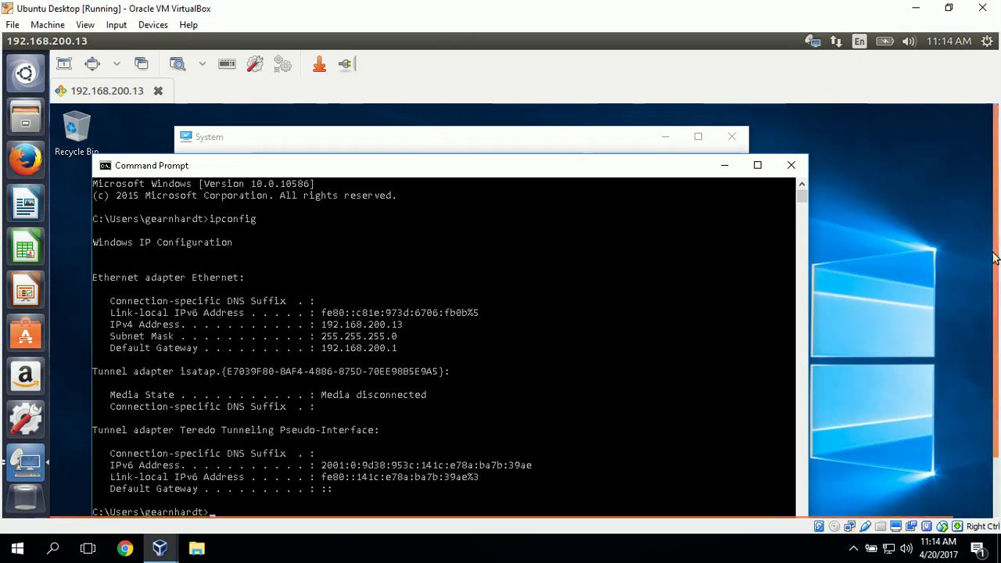
scroll(996, 266, "down", 3)
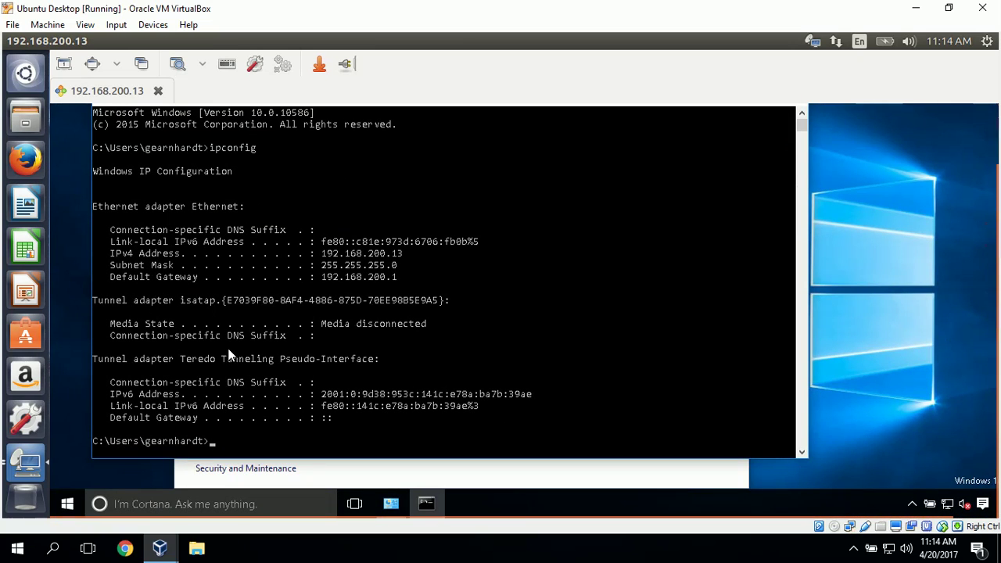
Launch Computer Management from the remote Start button's right-click menu.
left_click(69, 504)
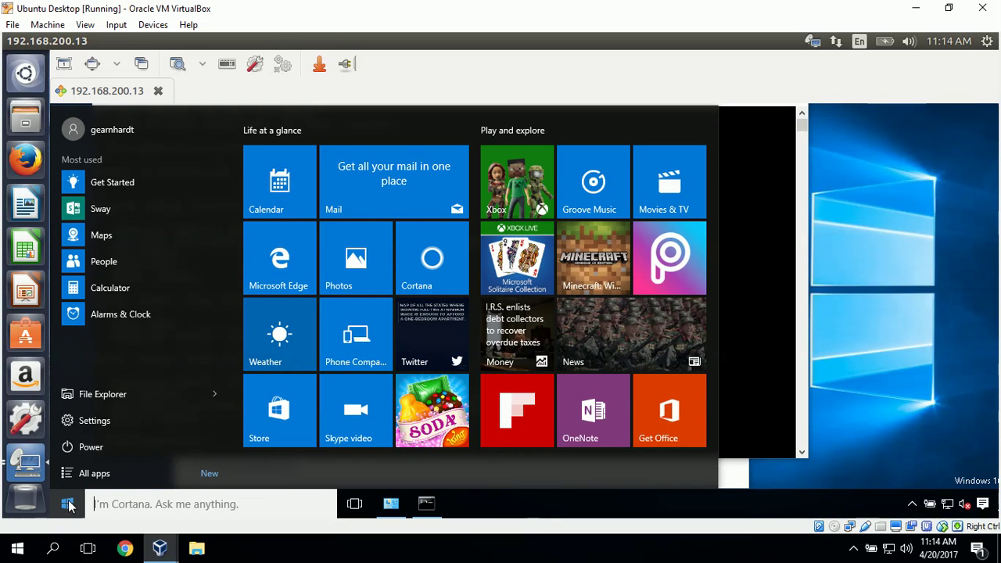
left_click(888, 360)
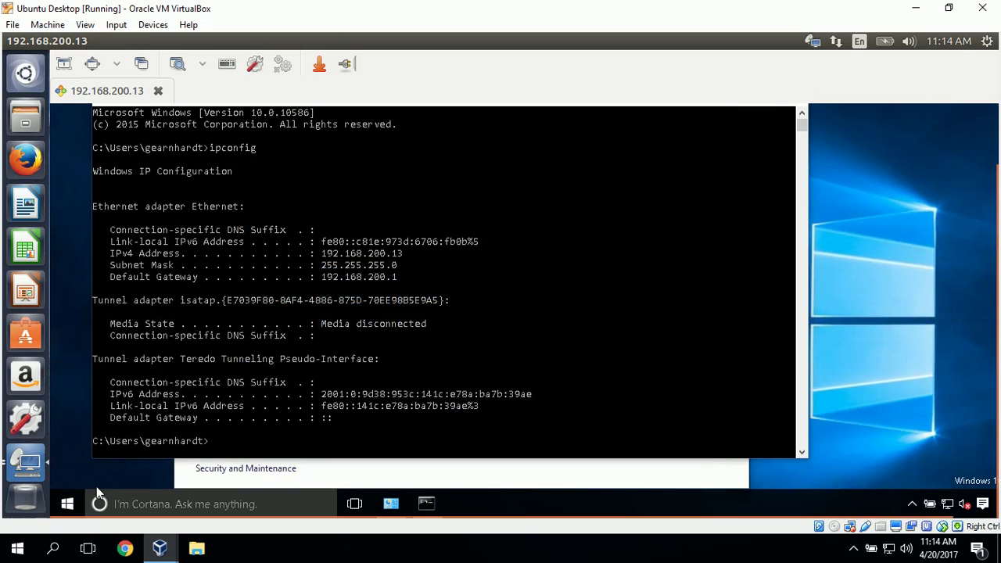
left_click(68, 503)
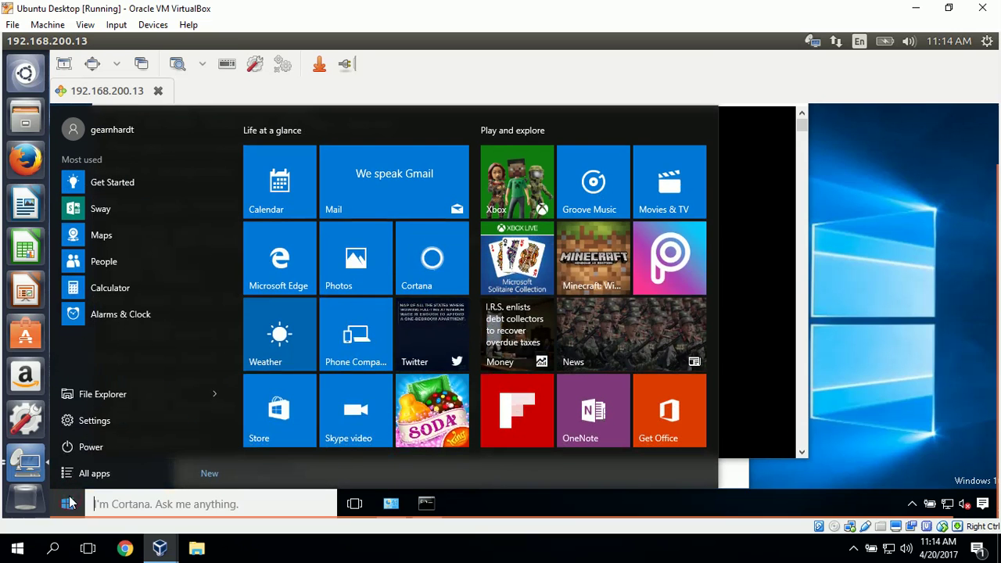
right_click(69, 503)
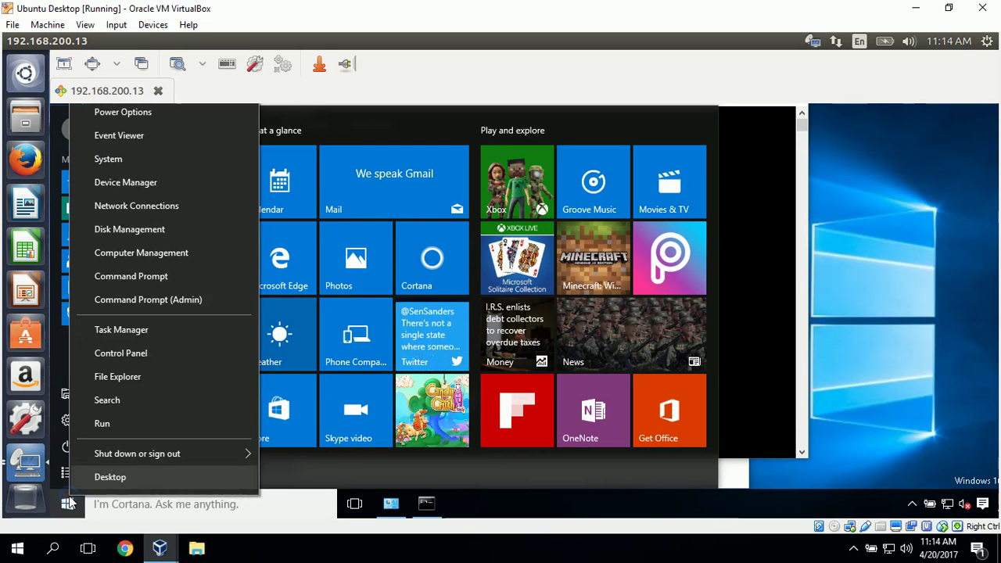
left_click(138, 258)
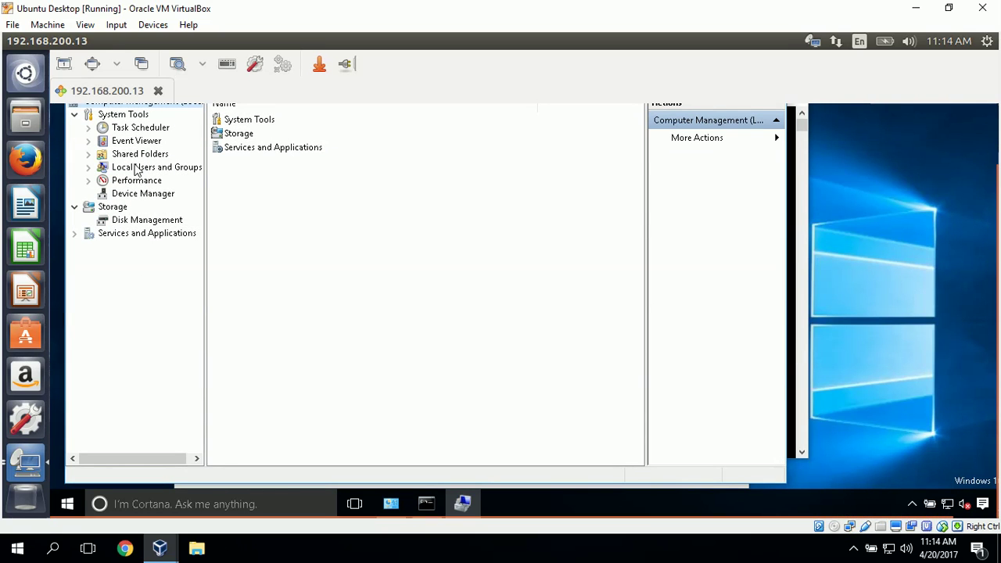
Open Local Users and Groups > Users and start a New User.
left_click(136, 168)
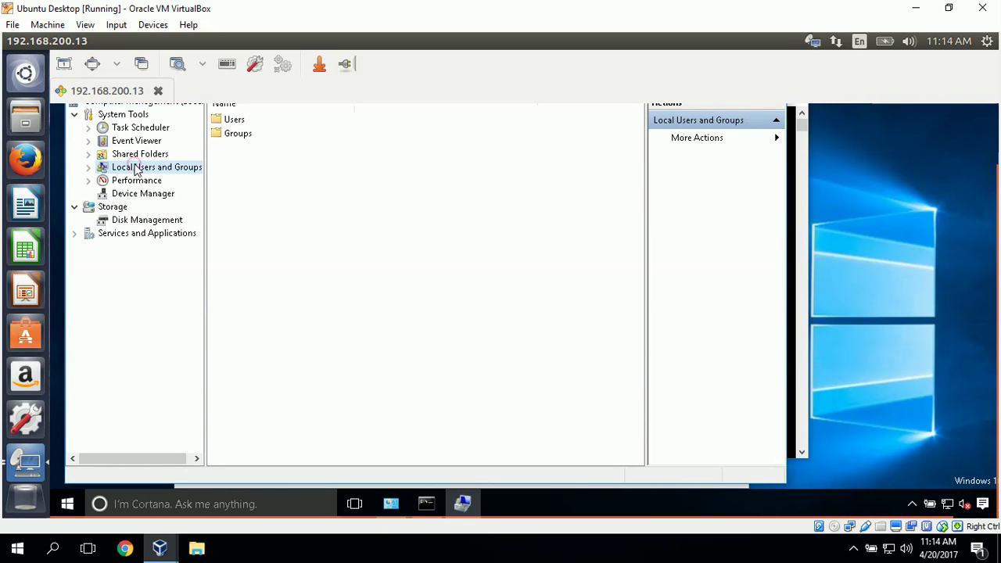
left_click(240, 122)
double_click(239, 122)
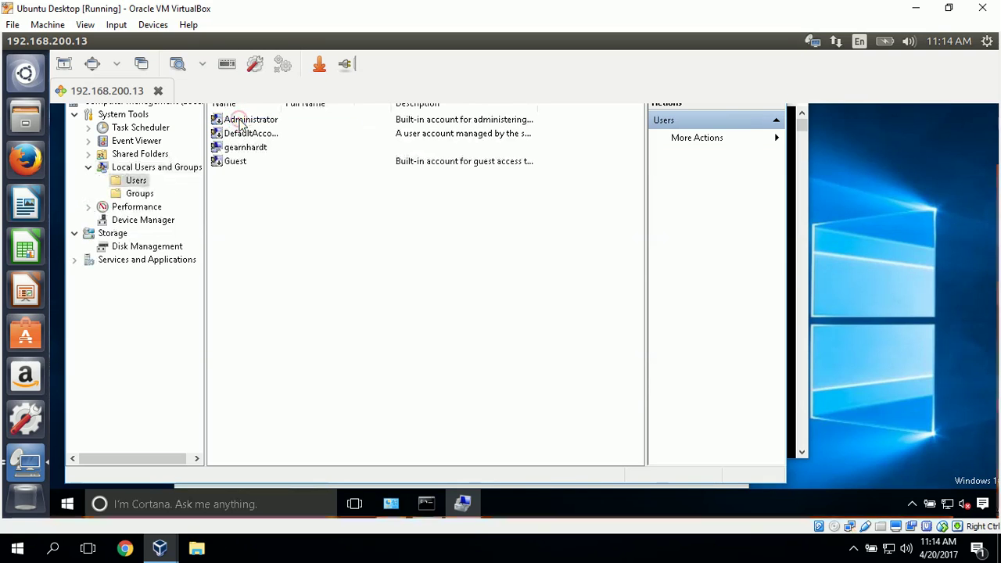
right_click(265, 266)
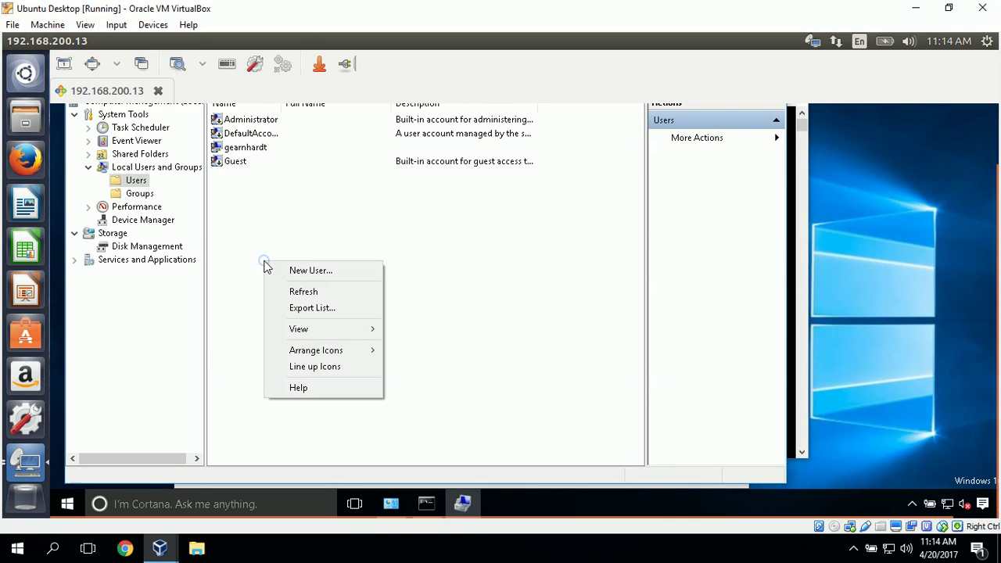
left_click(330, 270)
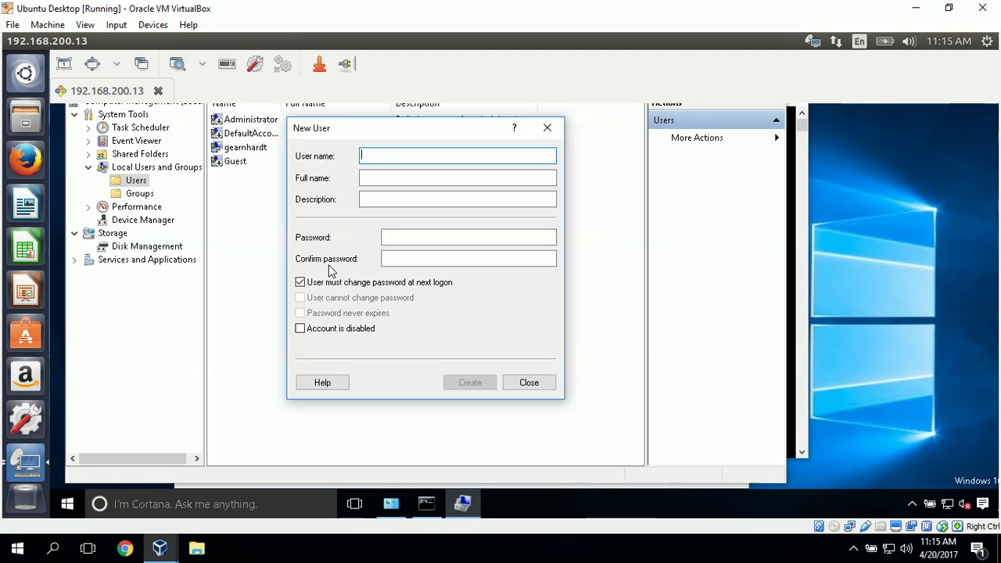
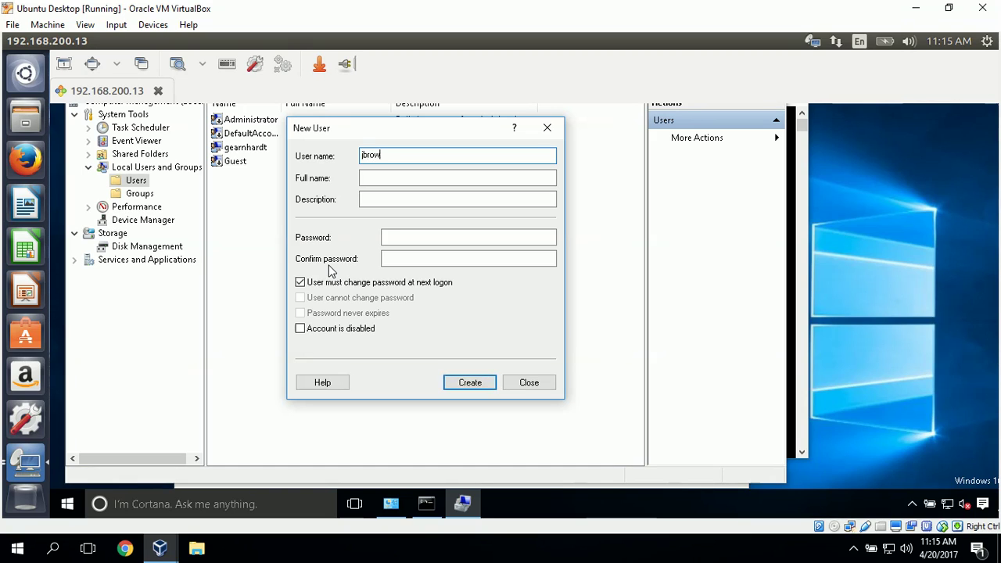
Enter the new user's user name, full name, and description Employee.
left_click(425, 175)
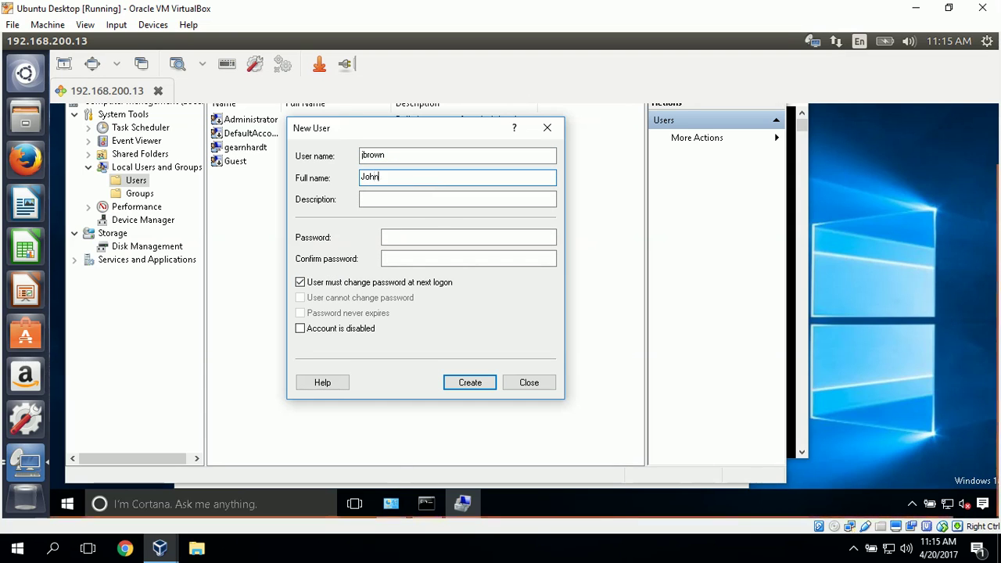
left_click(450, 197)
type("Employee")
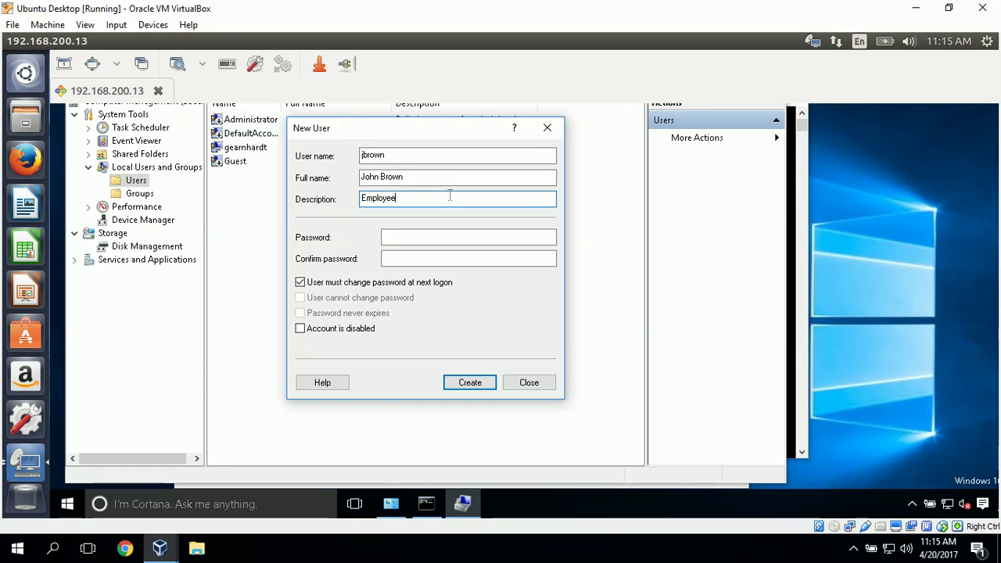
Set and confirm the password, untick 'User must change password at next logon', and create the account.
left_click(484, 235)
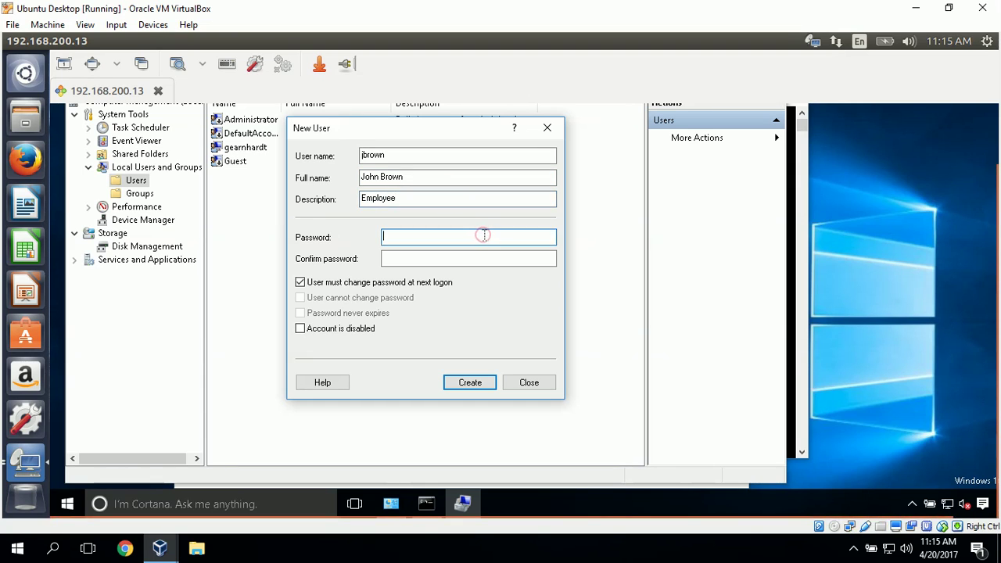
type("*******")
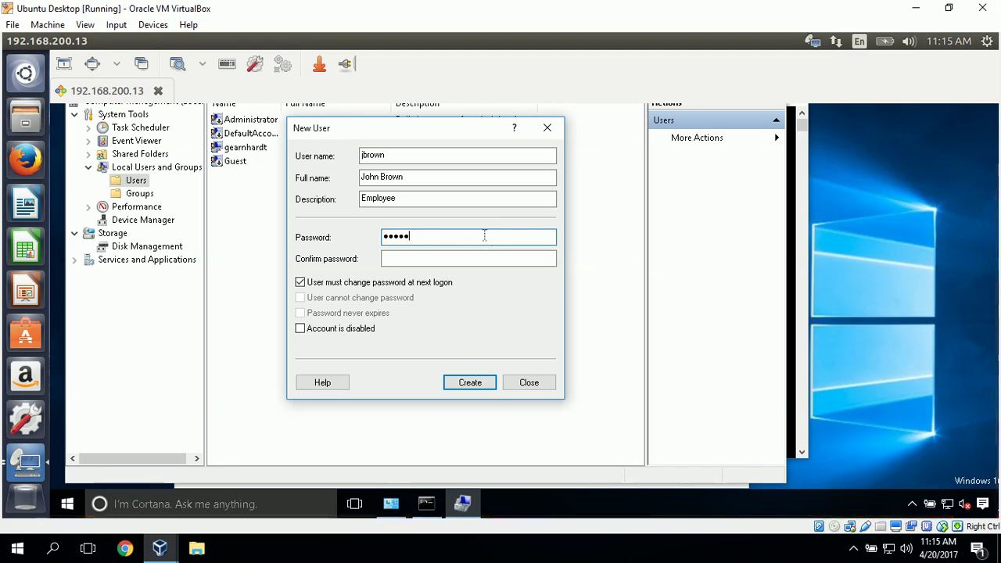
type("****")
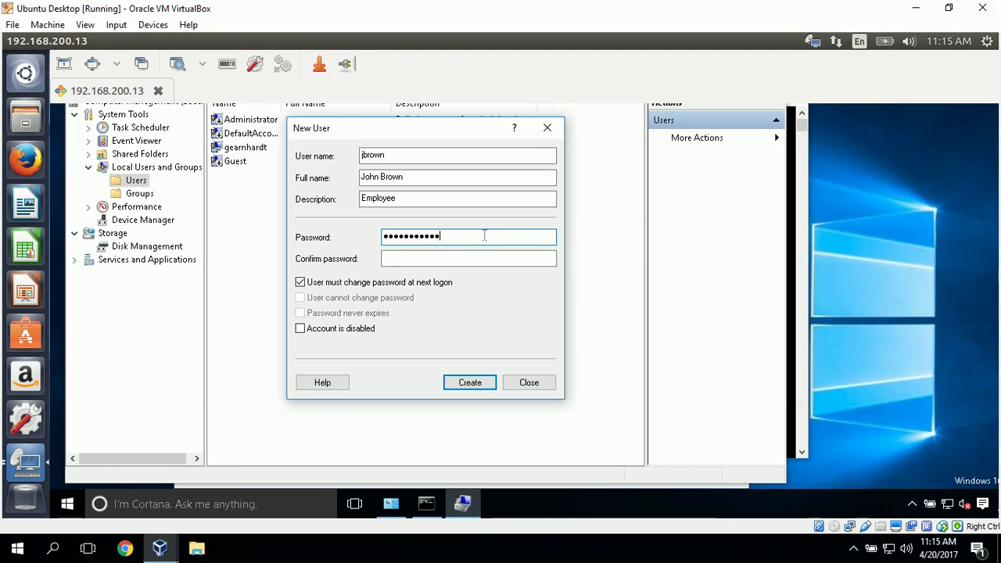
left_click(518, 256)
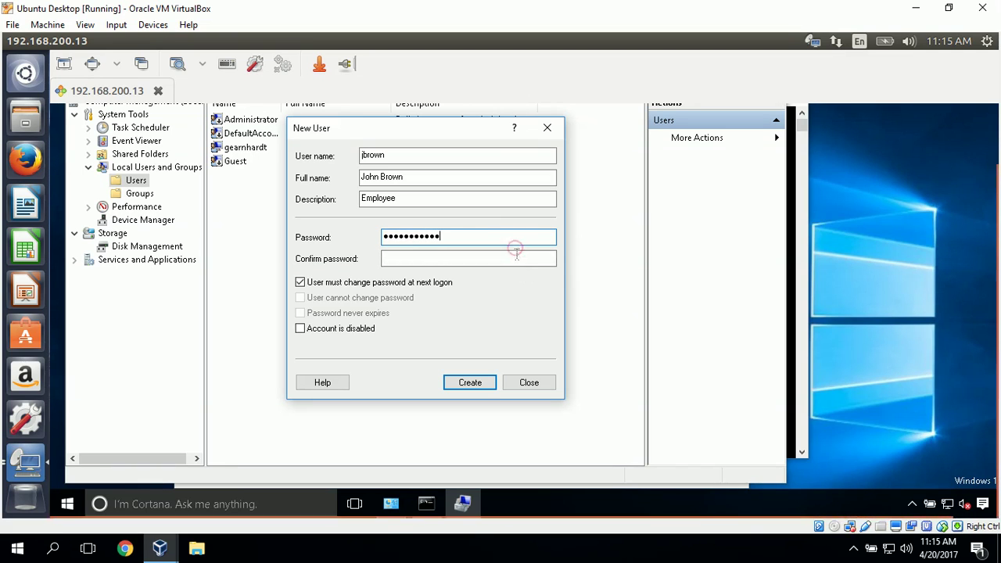
type("******")
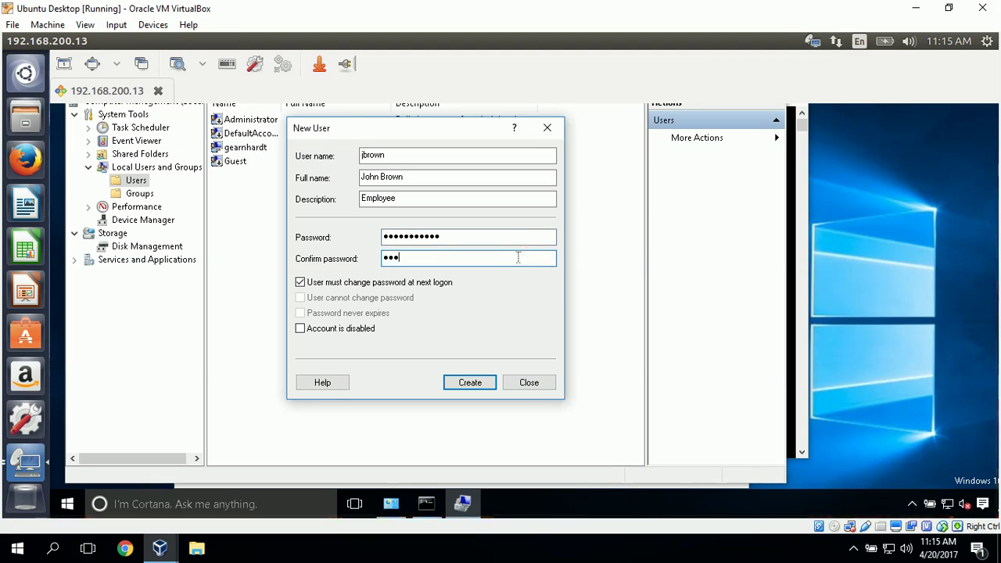
type("*****")
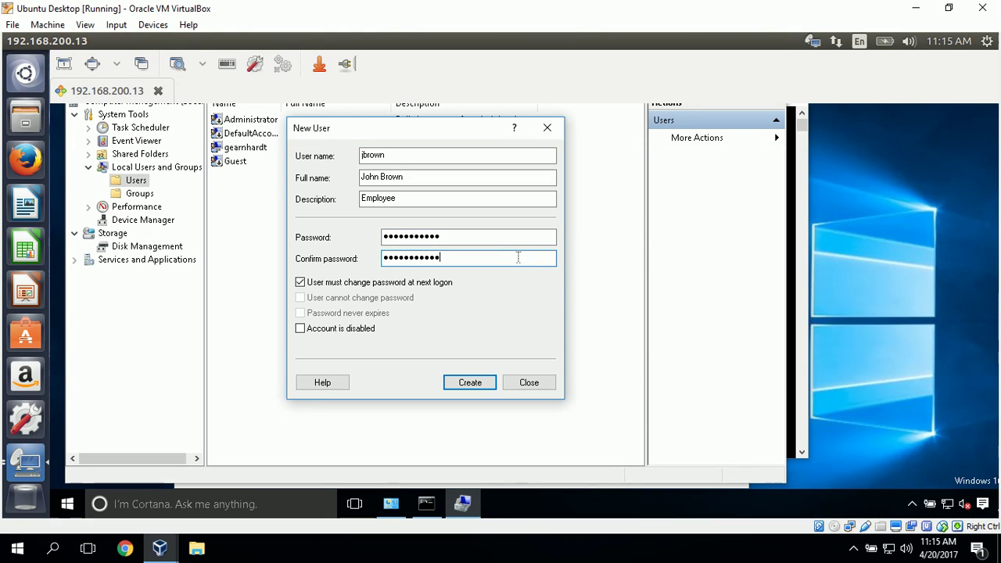
left_click(301, 283)
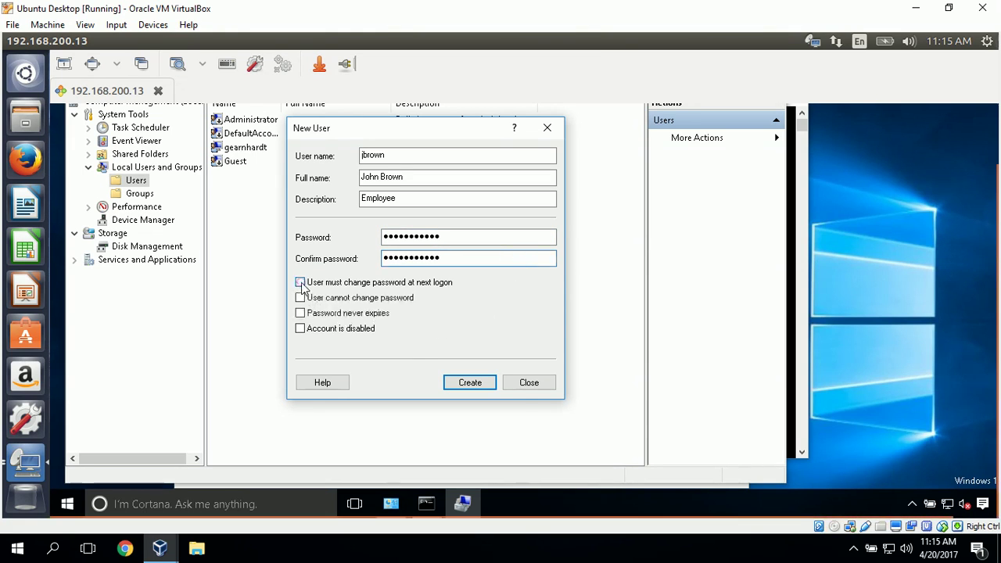
left_click(473, 382)
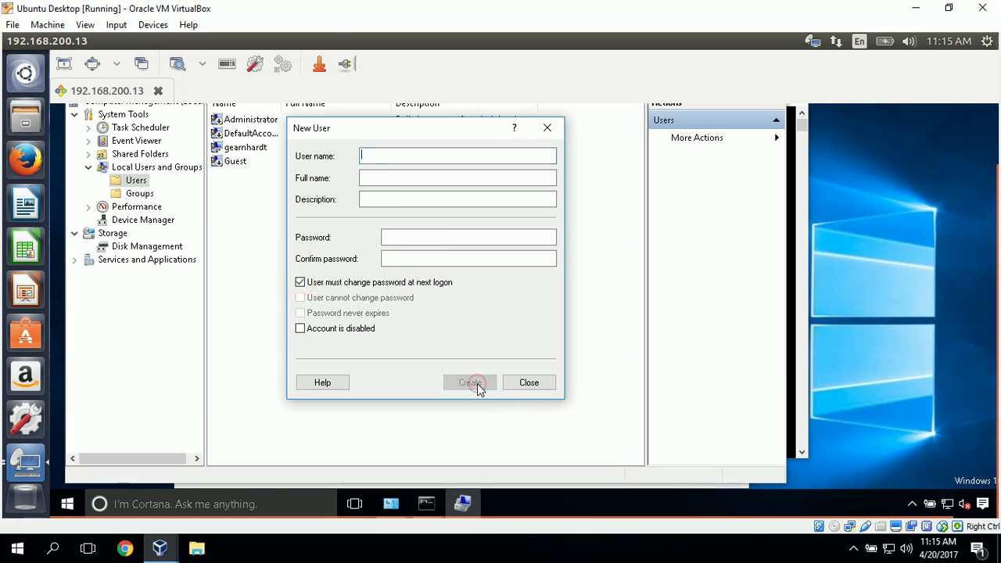
left_click(526, 383)
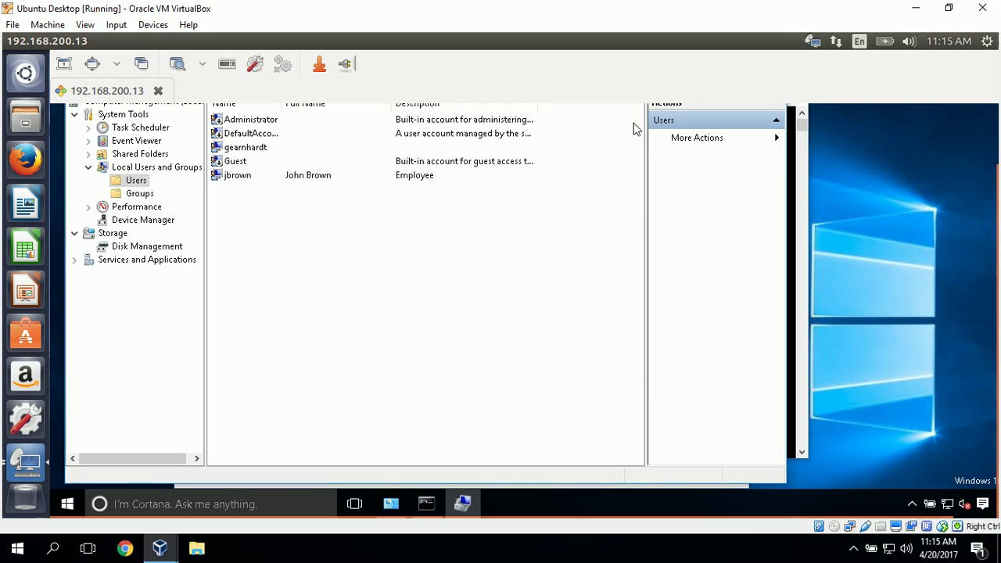
Disconnect the remote desktop session to 192.168.200.13.
left_click(158, 91)
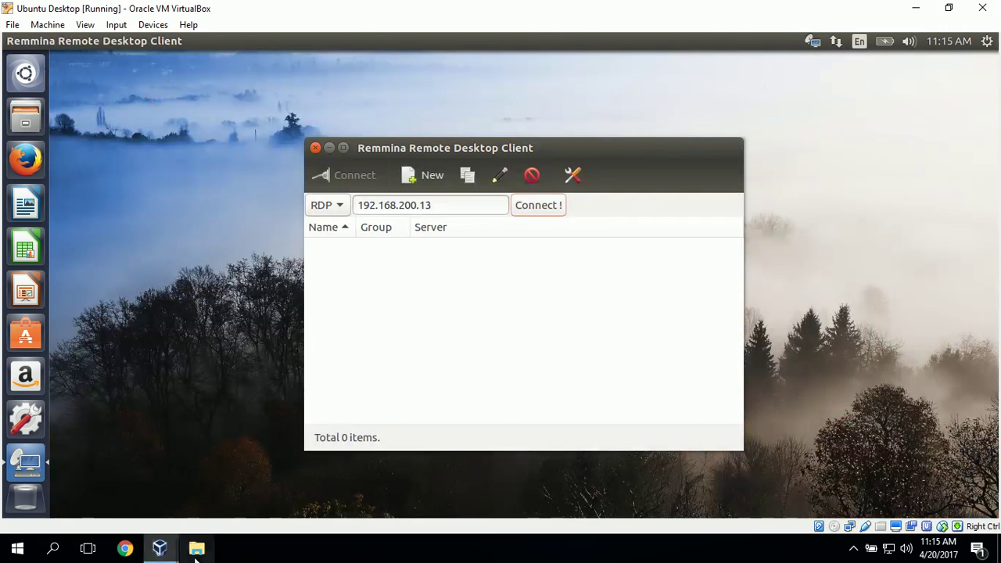
left_click(152, 550)
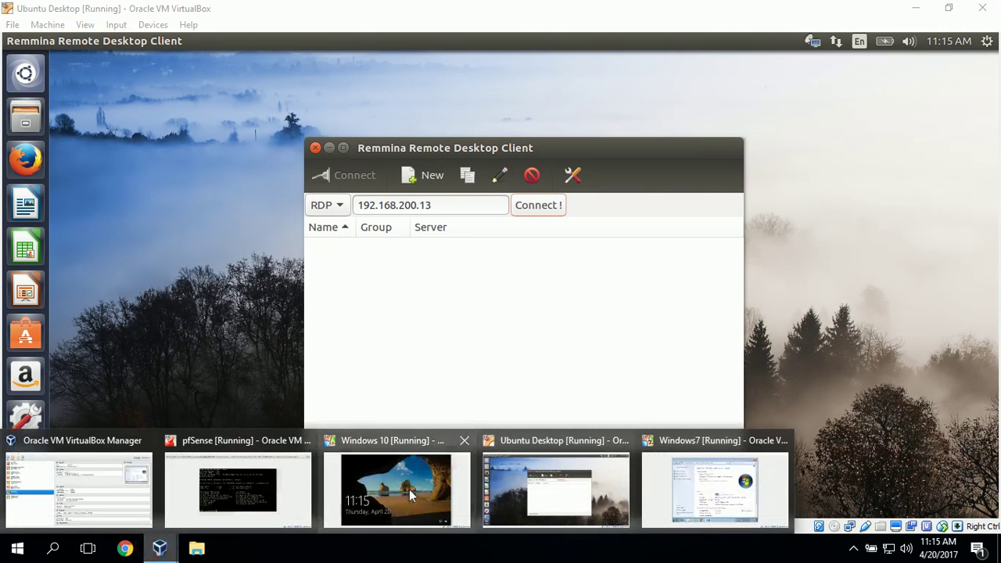
Switch to the Windows 10 virtual machine and sign in with its lock-screen password.
left_click(410, 489)
left_click(409, 495)
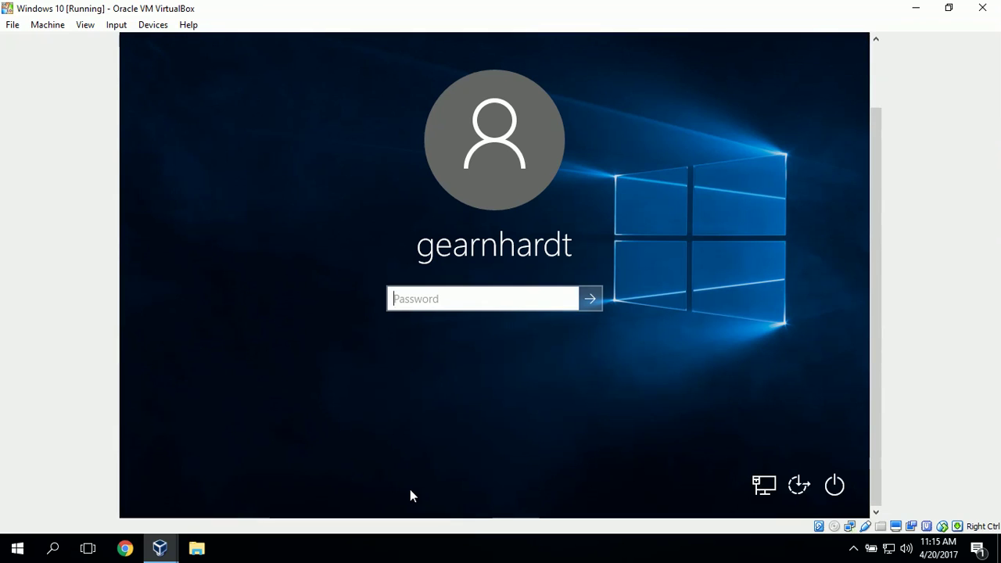
type("***********")
key("Return")
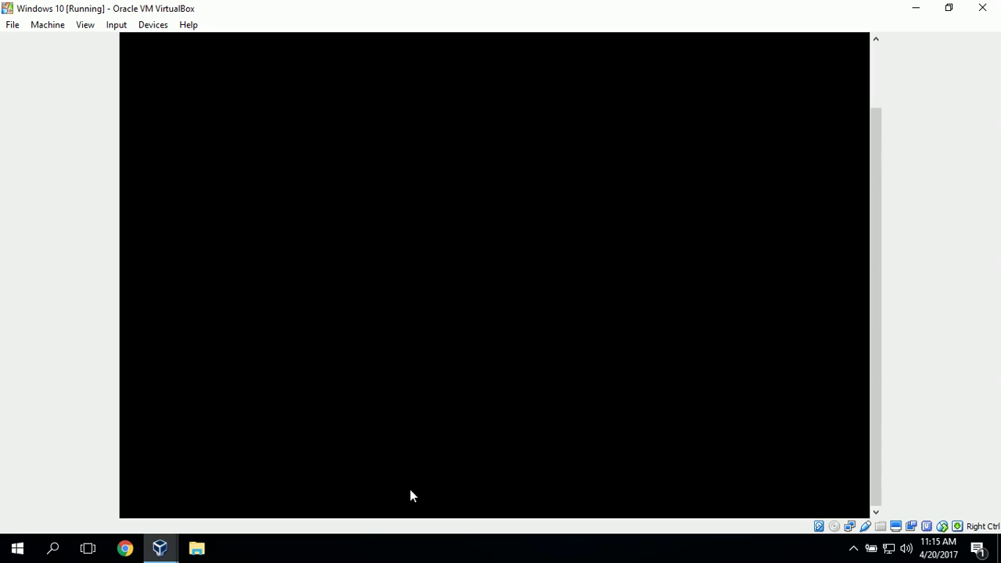